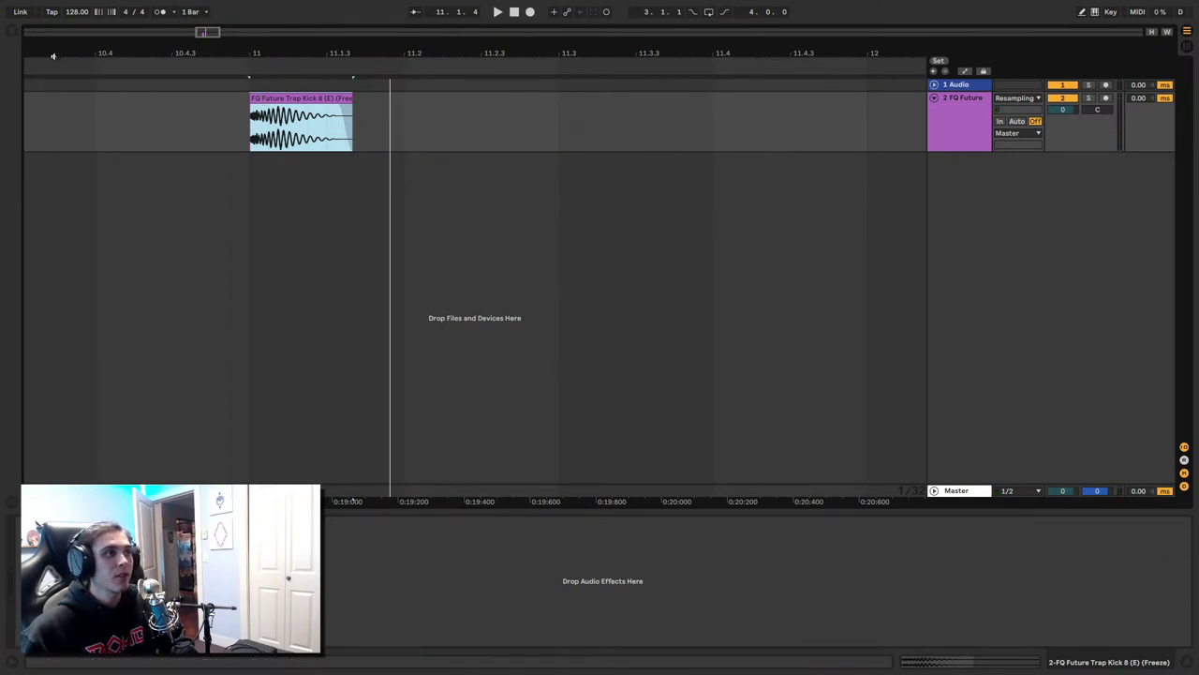
# Step: Audition the kick clip at bar 11 on the FQ Future track
pyautogui.click(269, 115)
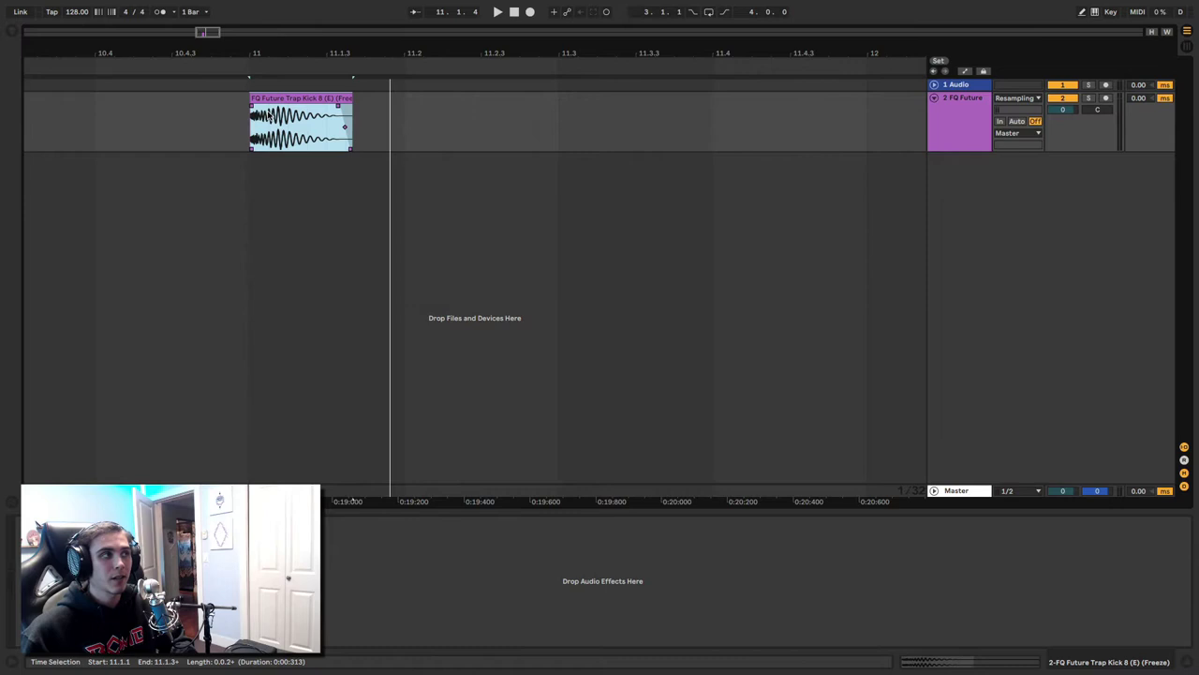
pyautogui.press('space')
pyautogui.press('space')
pyautogui.press('space')
pyautogui.press('space')
# Step: Open the browser, clear its search and add a Sampler instrument on a new track
pyautogui.click(12, 31)
pyautogui.click(45, 206)
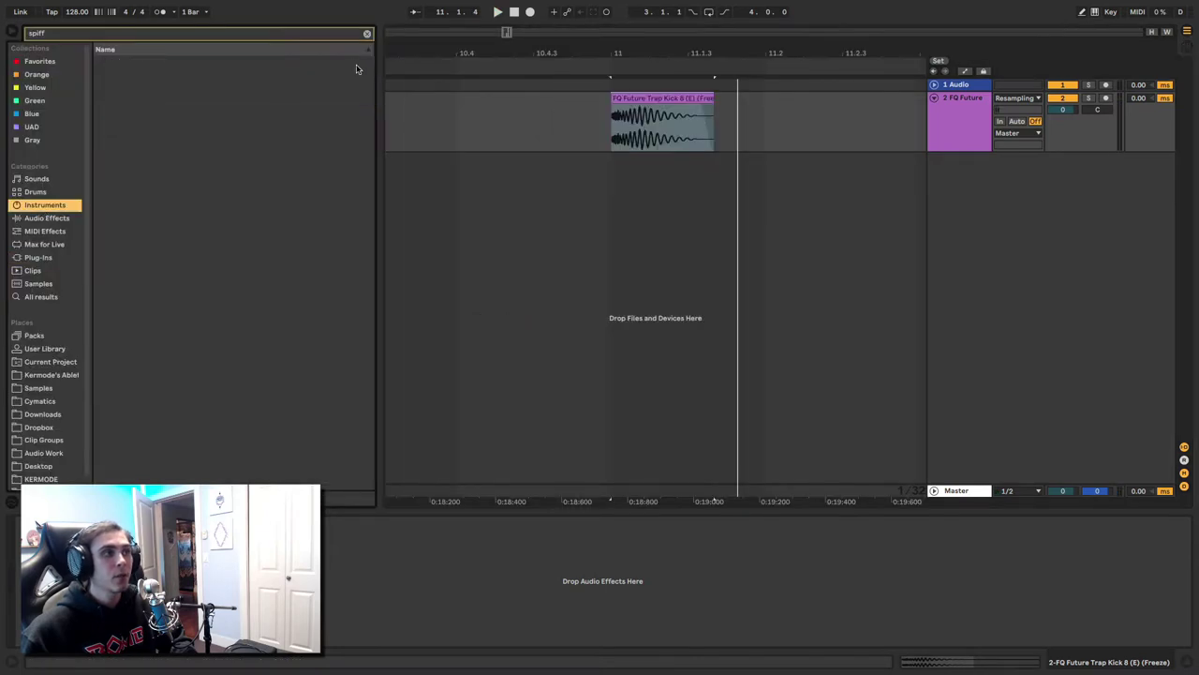
pyautogui.click(367, 33)
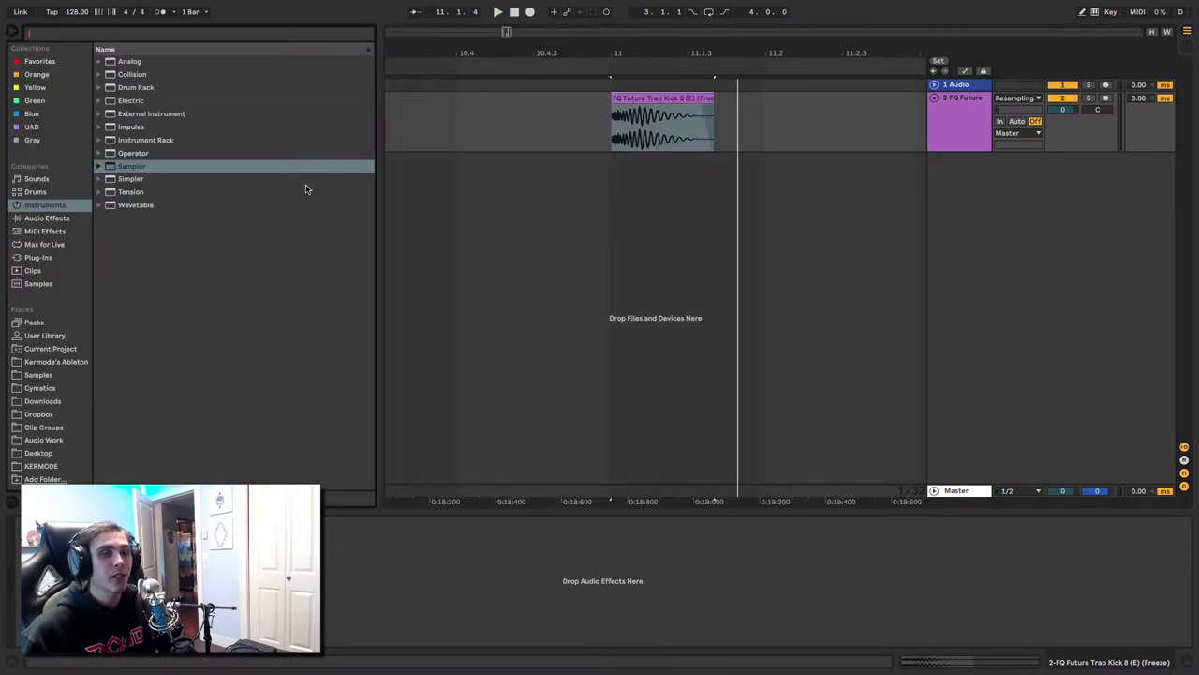
pyautogui.click(144, 166)
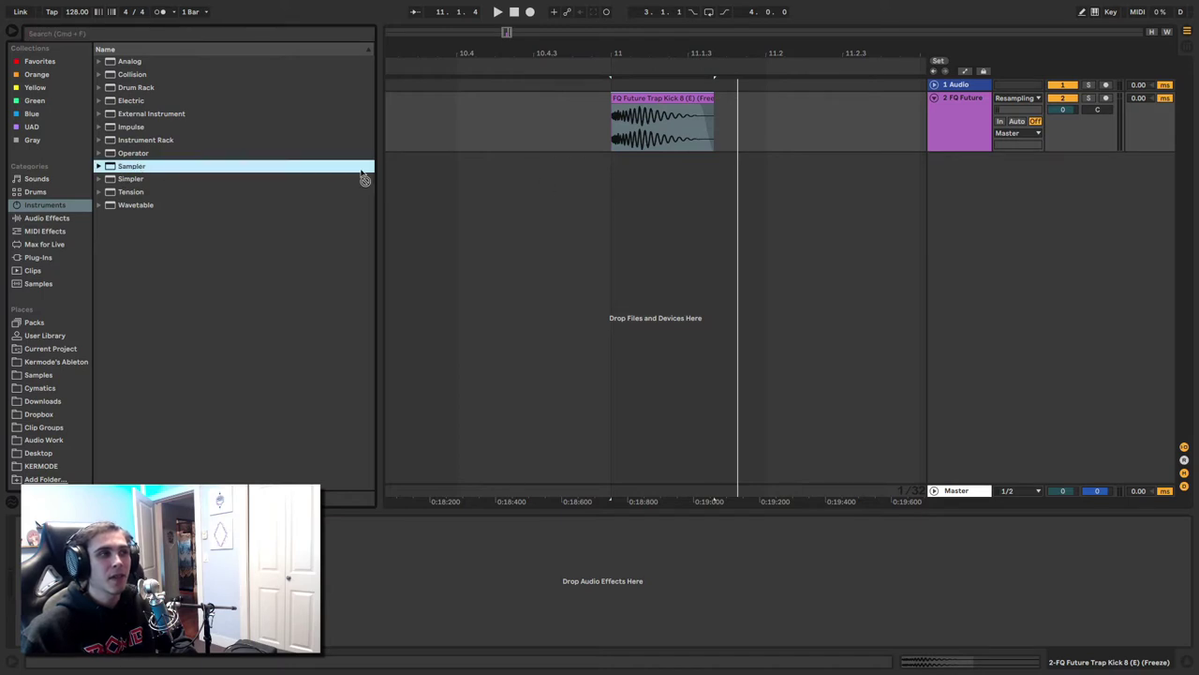
pyautogui.press('Return')
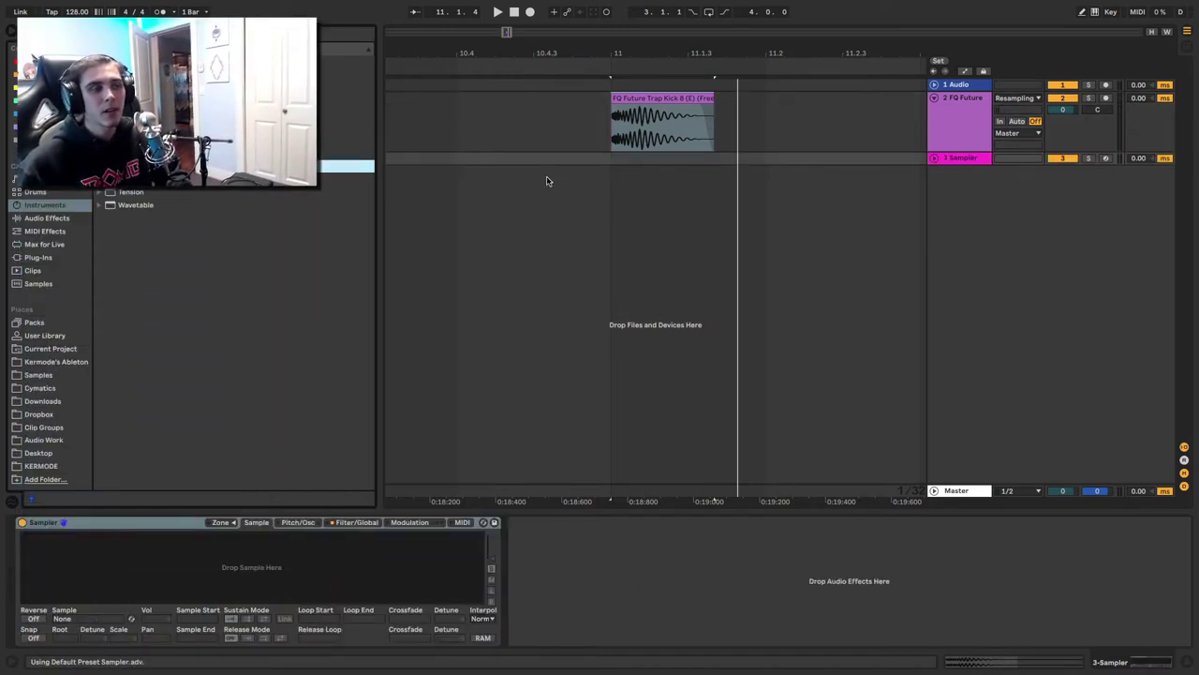
# Step: Load the kick clip from the timeline into Sampler and arm its track for playing
pyautogui.click(637, 99)
pyautogui.moveTo(356, 487); pyautogui.dragTo(348, 568)
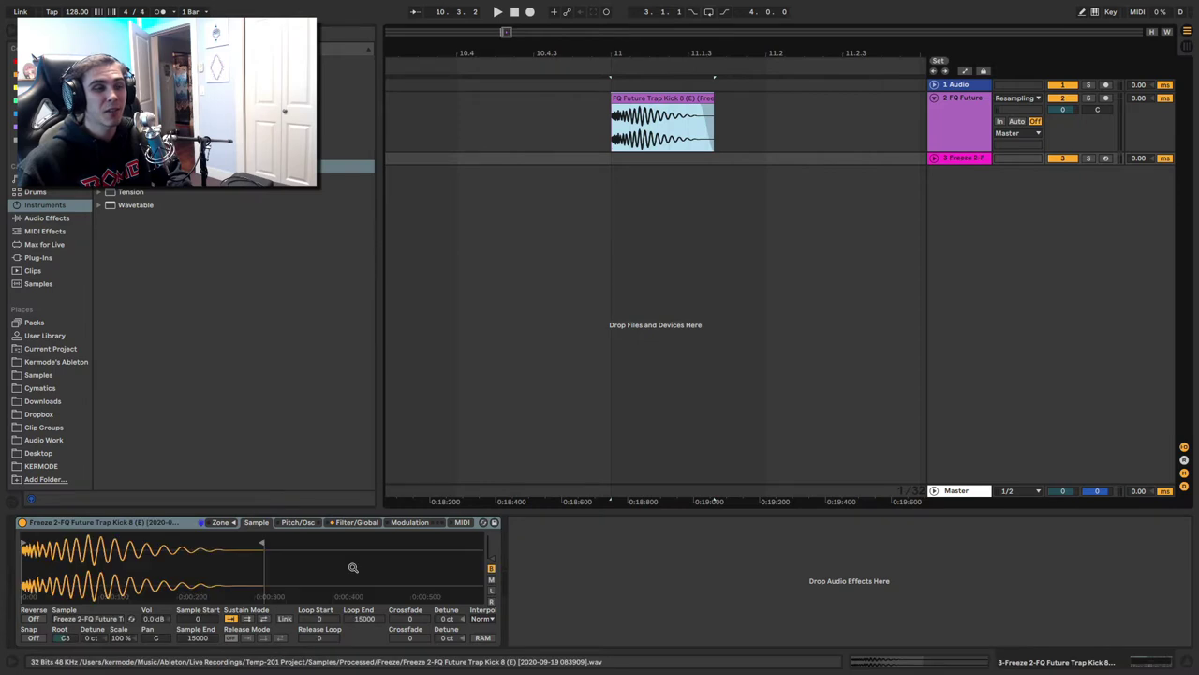
pyautogui.click(1108, 159)
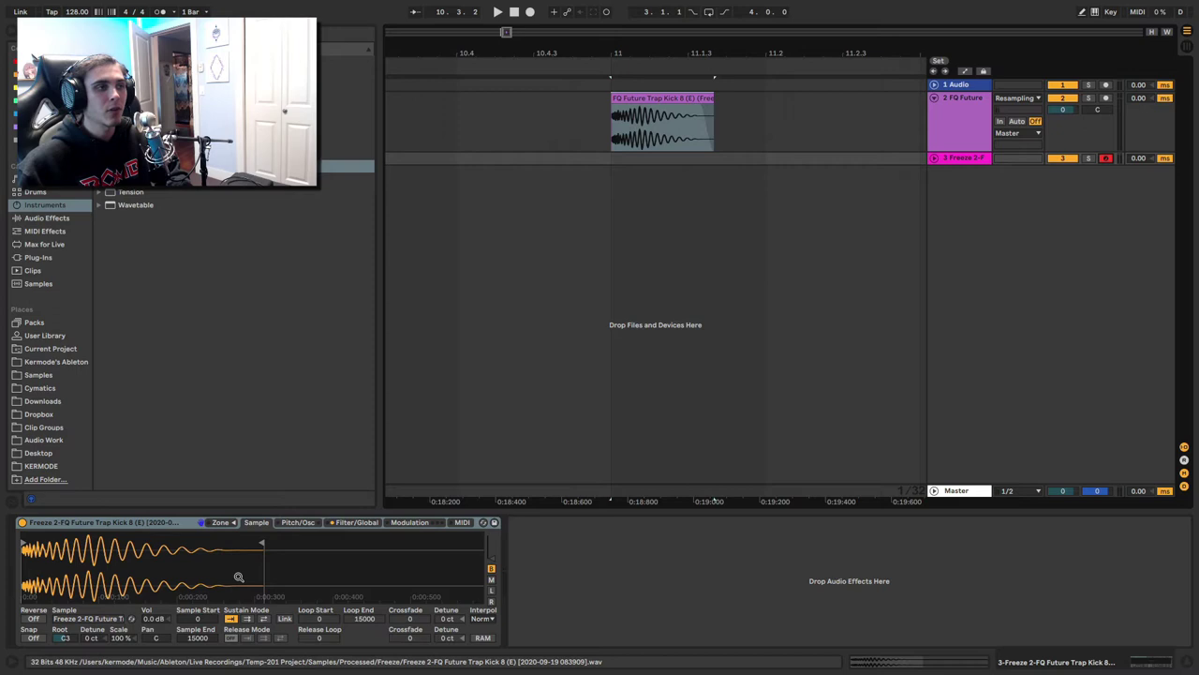
pyautogui.moveTo(65, 578)
pyautogui.mouseDown()
pyautogui.moveTo(70, 619)
pyautogui.moveTo(47, 564)
pyautogui.mouseUp()
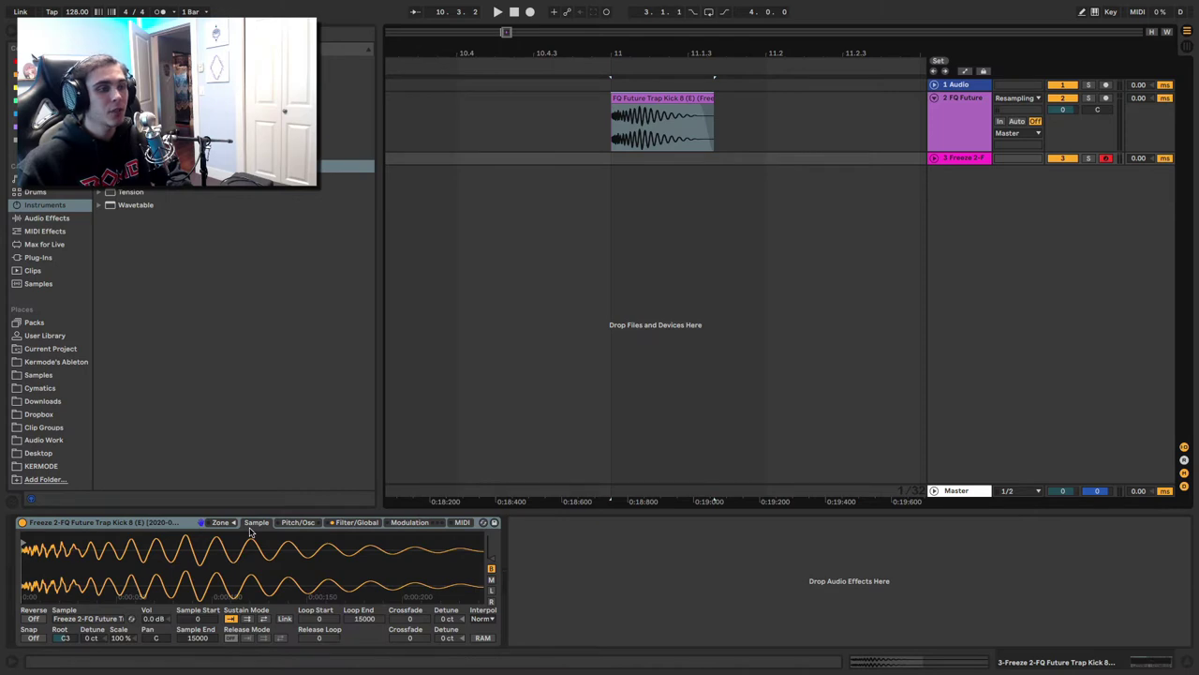
# Step: Enable Sampler's pitch envelope with a 291 ms decay, comparing the kick with the envelope off and on
pyautogui.click(369, 525)
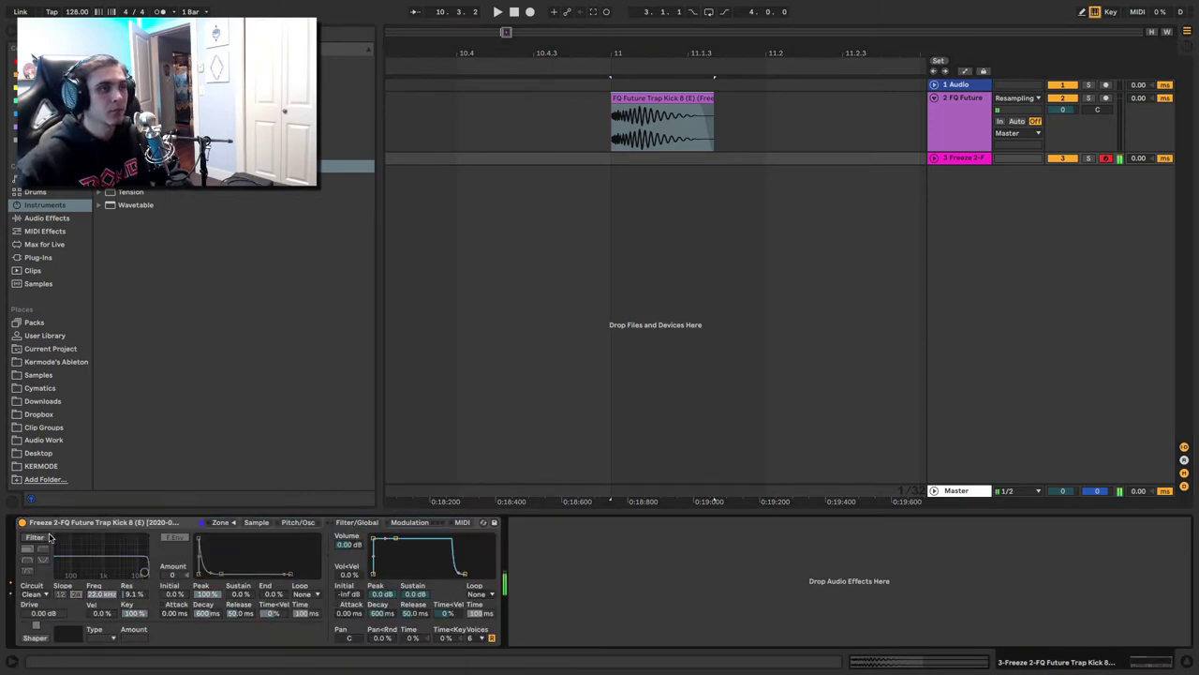
pyautogui.click(299, 523)
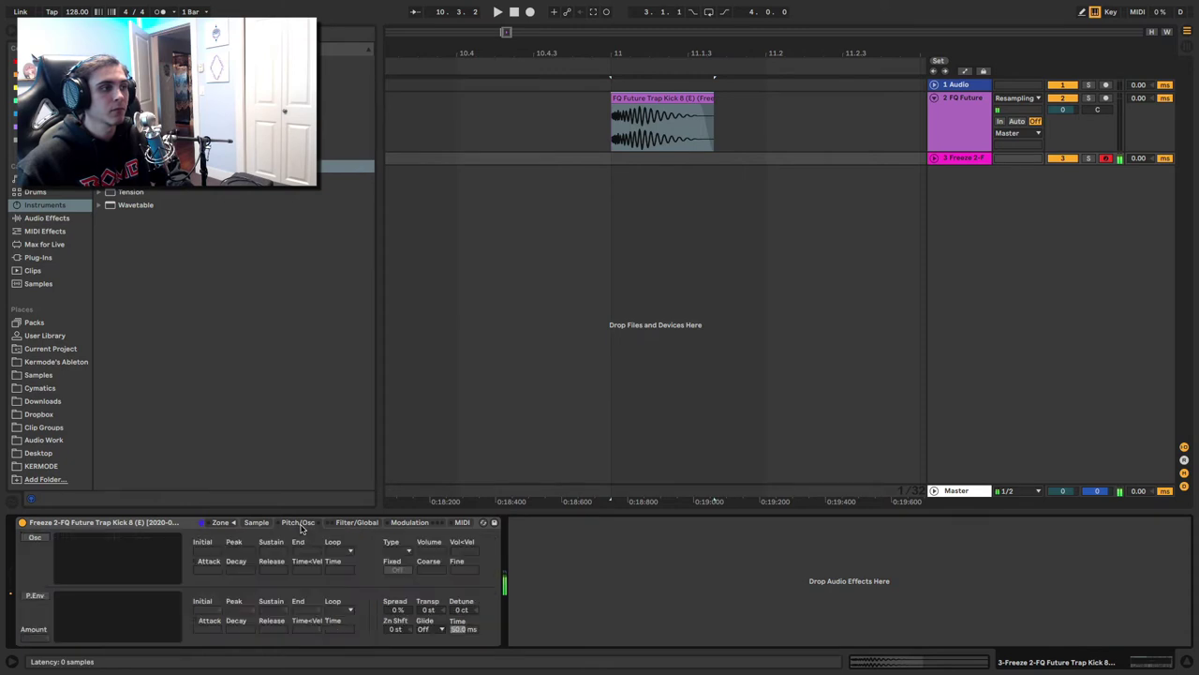
pyautogui.click(34, 596)
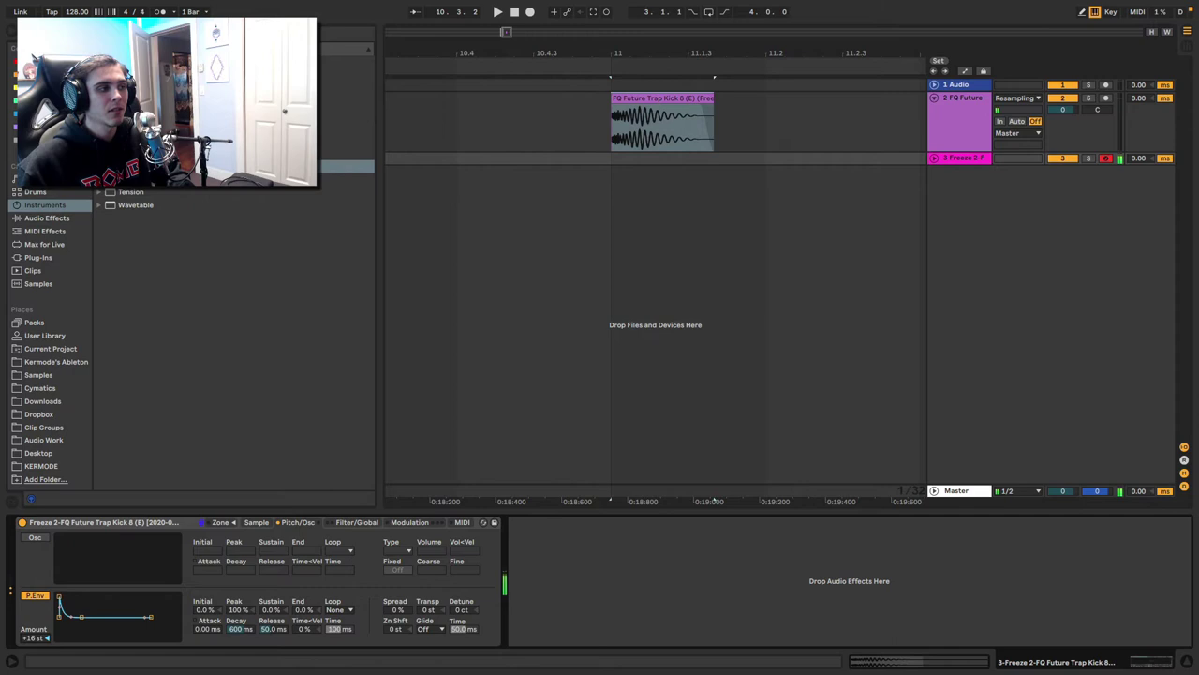
pyautogui.moveTo(133, 672)
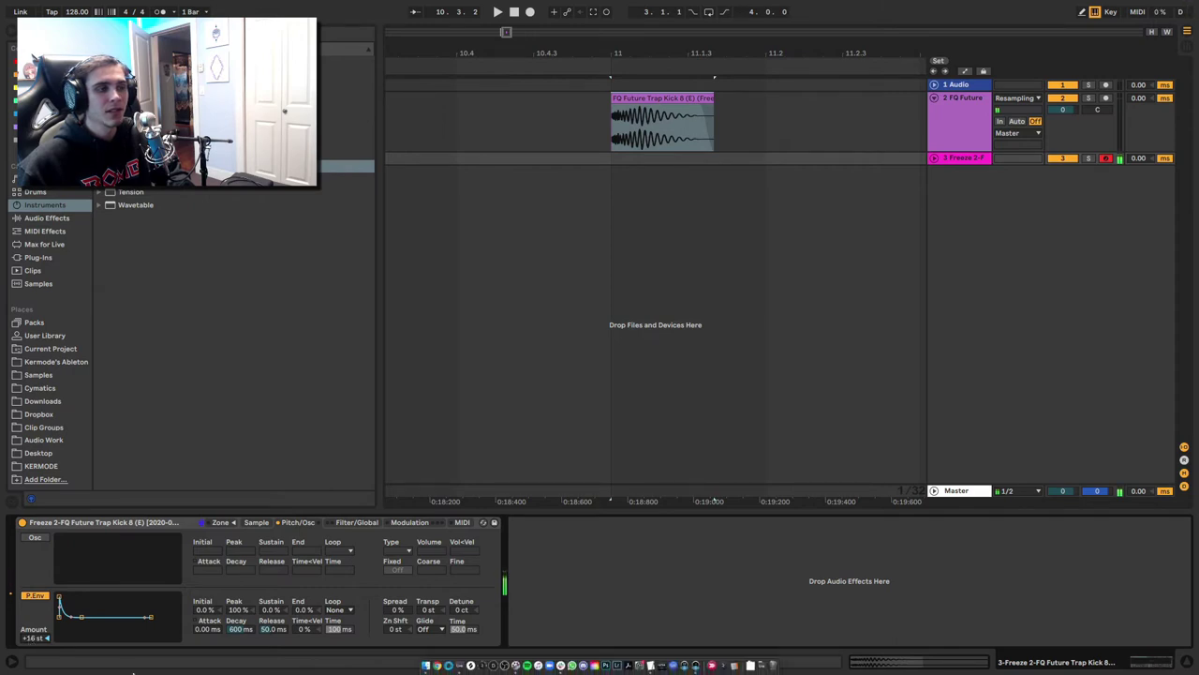
pyautogui.click(33, 597)
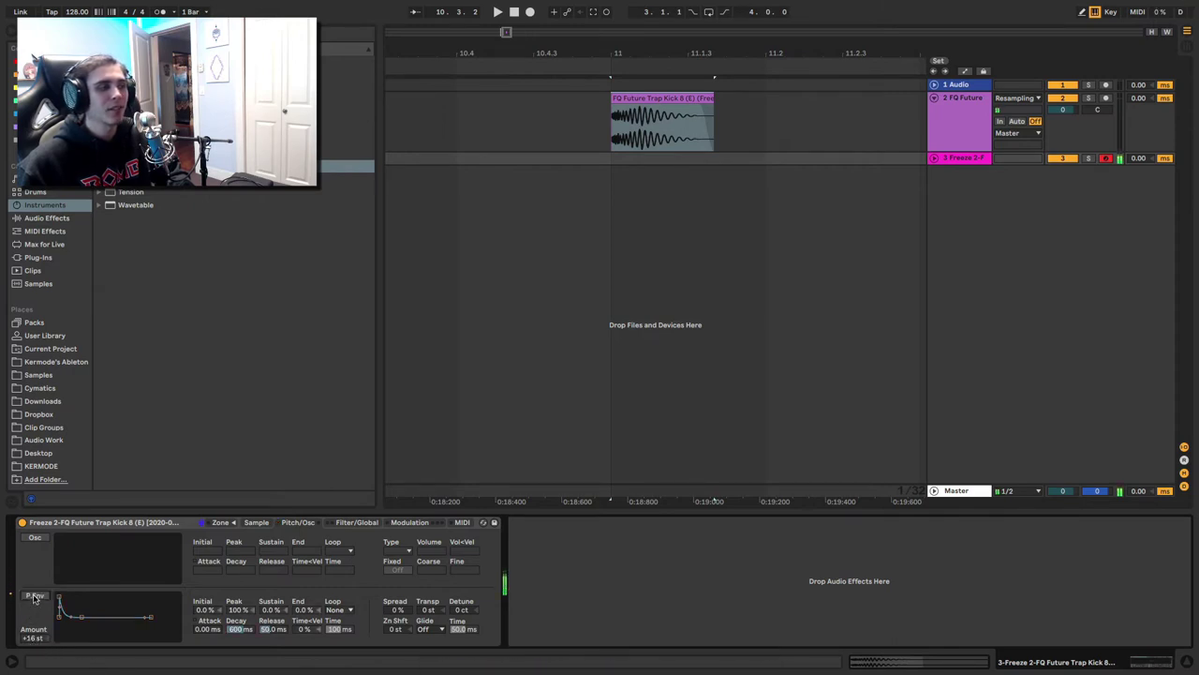
pyautogui.click(34, 596)
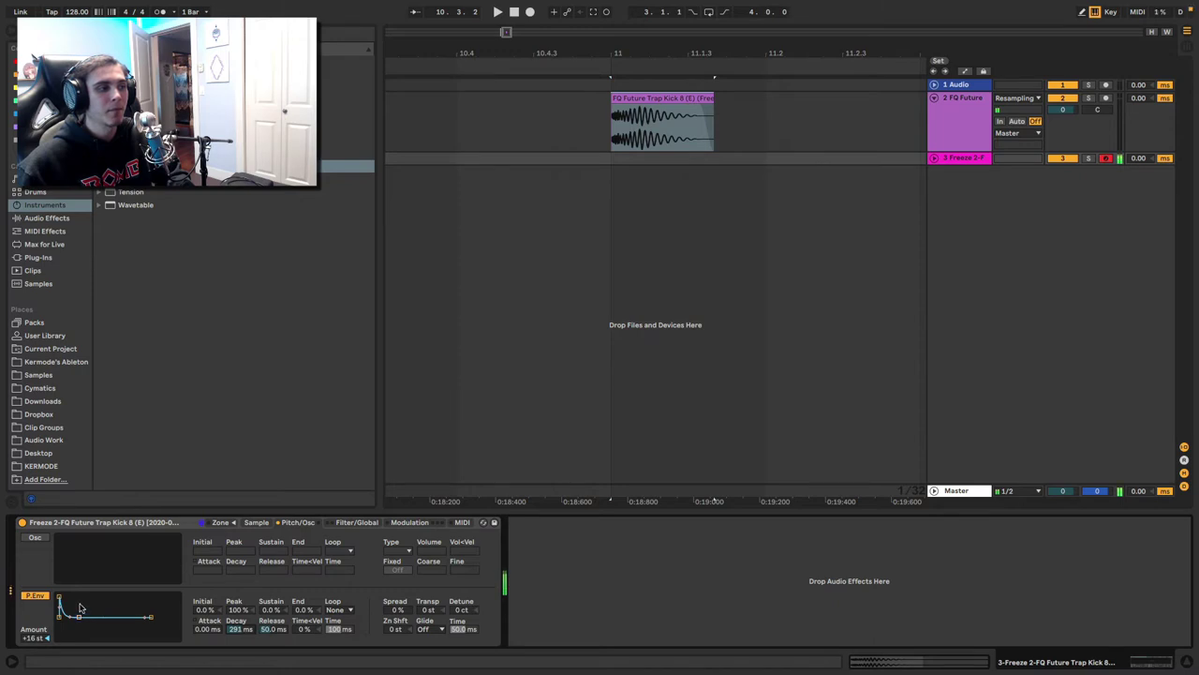
pyautogui.click(36, 597)
pyautogui.click(36, 597)
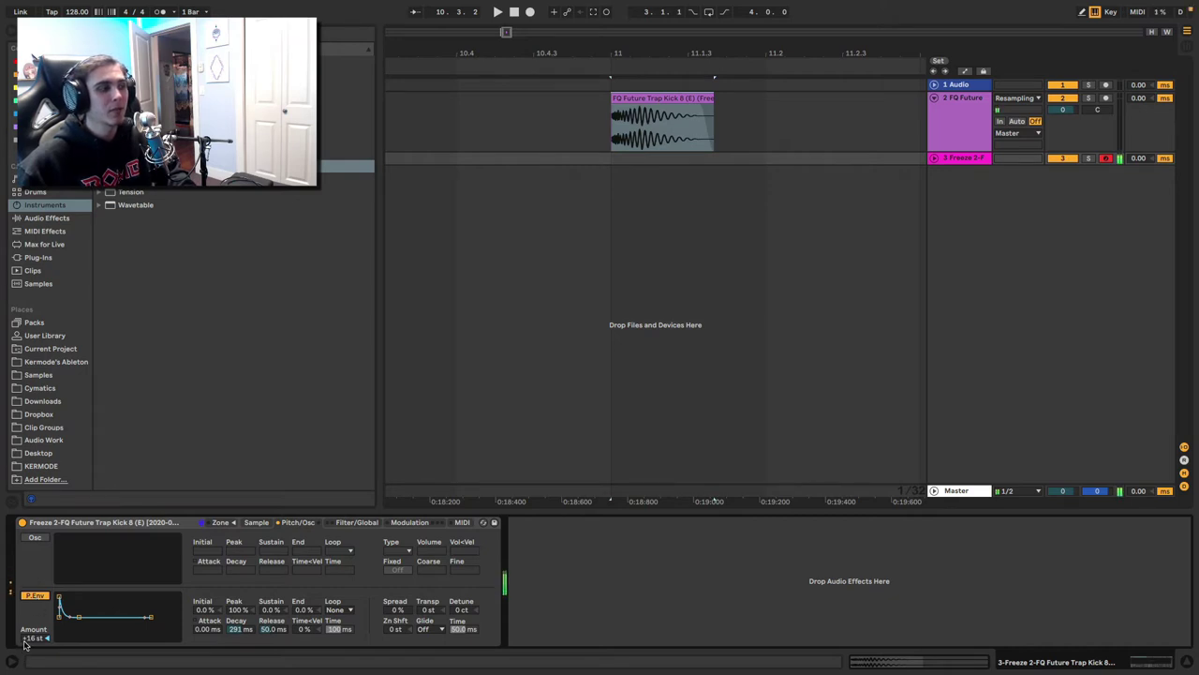
# Step: Try pitch envelope decays of 3.52 s and 40.3 ms, settling on 123 ms with an amount of +15 st
pyautogui.moveTo(240, 629); pyautogui.dragTo(241, 581)
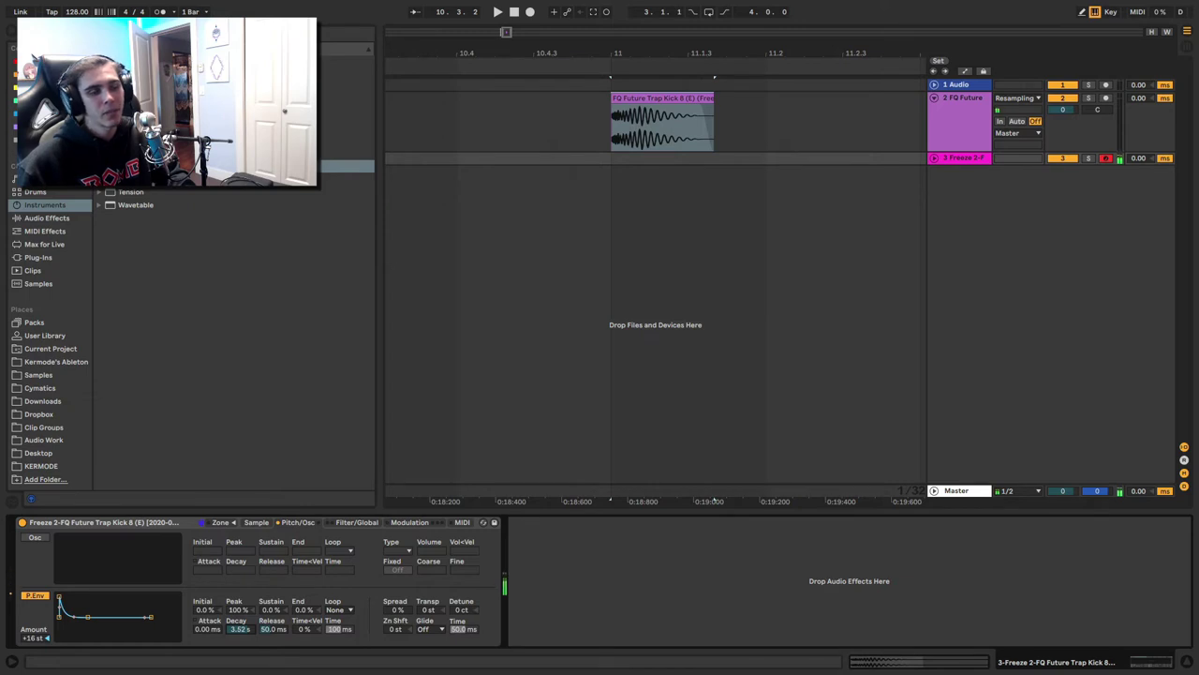
pyautogui.moveTo(241, 629)
pyautogui.mouseDown()
pyautogui.moveTo(241, 660)
pyautogui.moveTo(240, 647)
pyautogui.mouseUp()
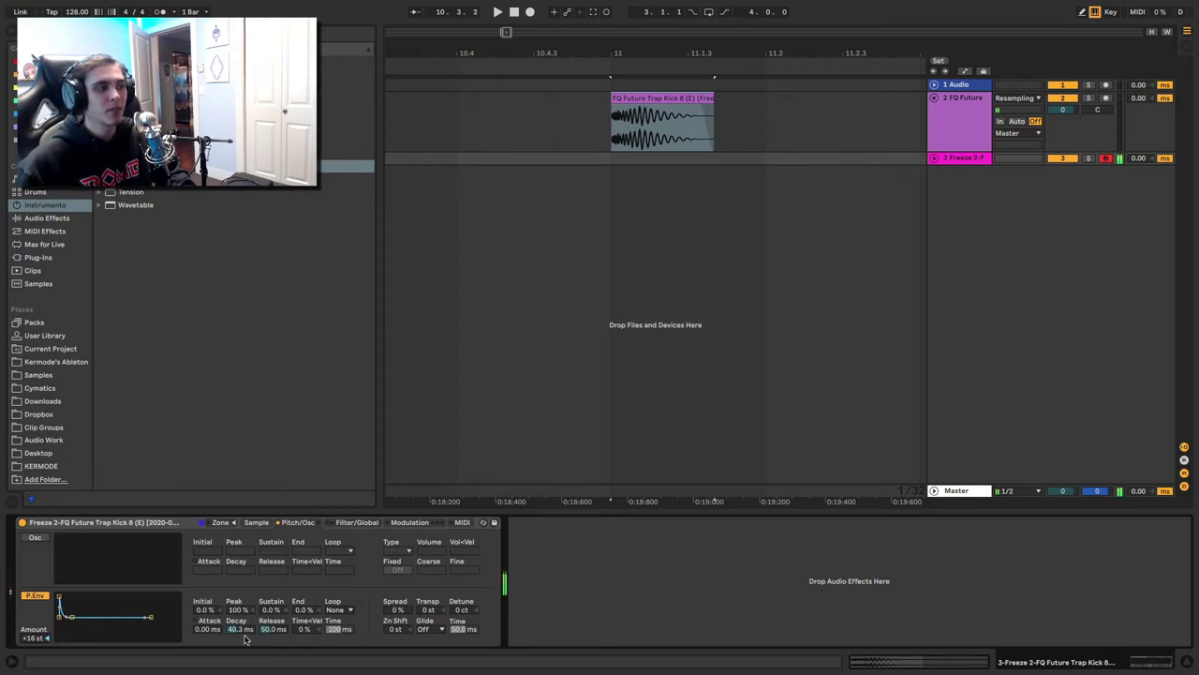
pyautogui.moveTo(231, 629); pyautogui.dragTo(230, 628)
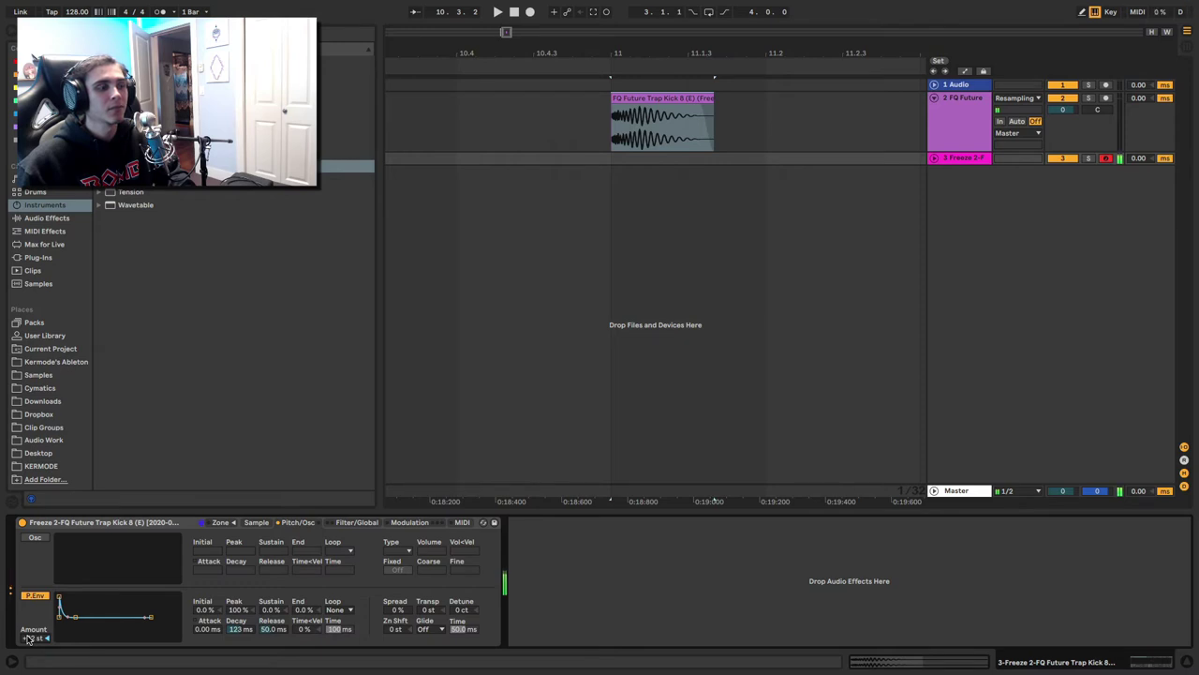
# Step: Delete the Sampler track
pyautogui.click(418, 158)
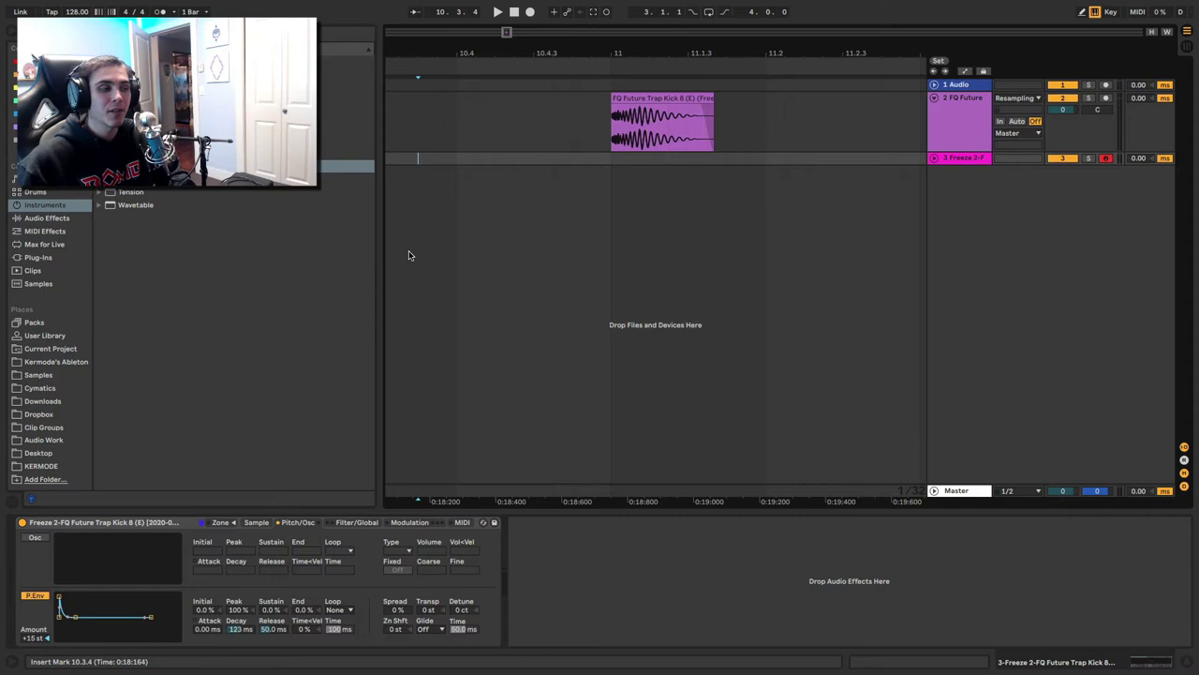
pyautogui.click(949, 159)
pyautogui.press('Delete')
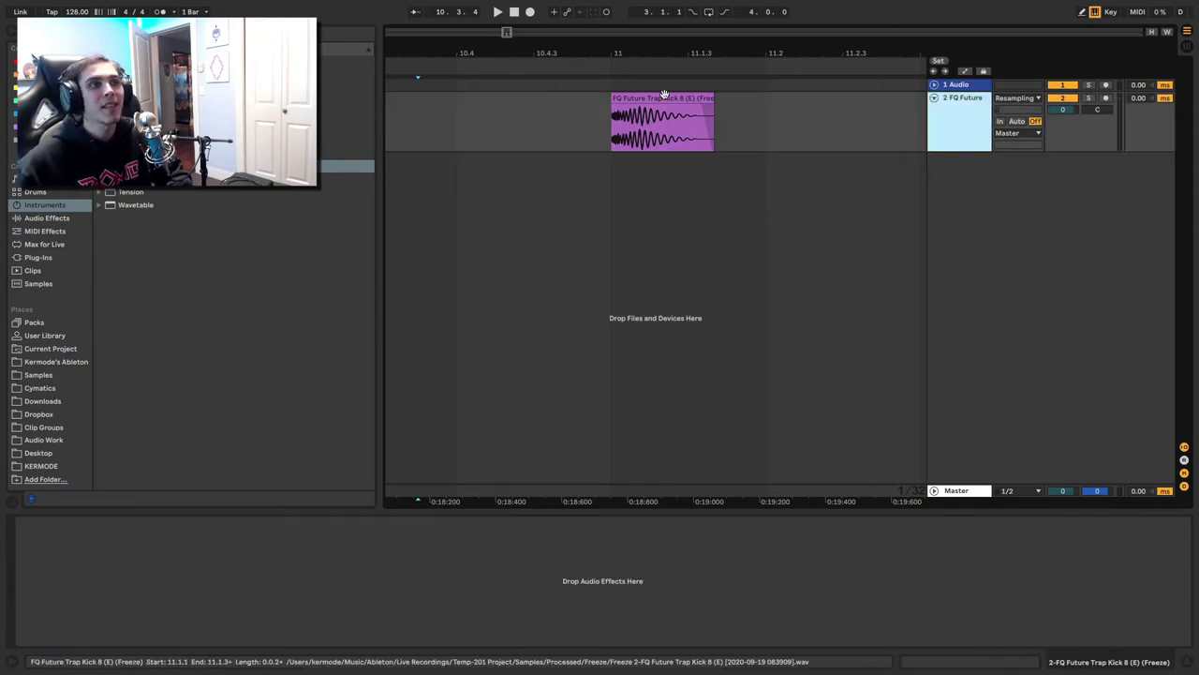
# Step: Add a Compressor audio effect to the FQ Future track and select the kick clip's opening transient
pyautogui.click(663, 96)
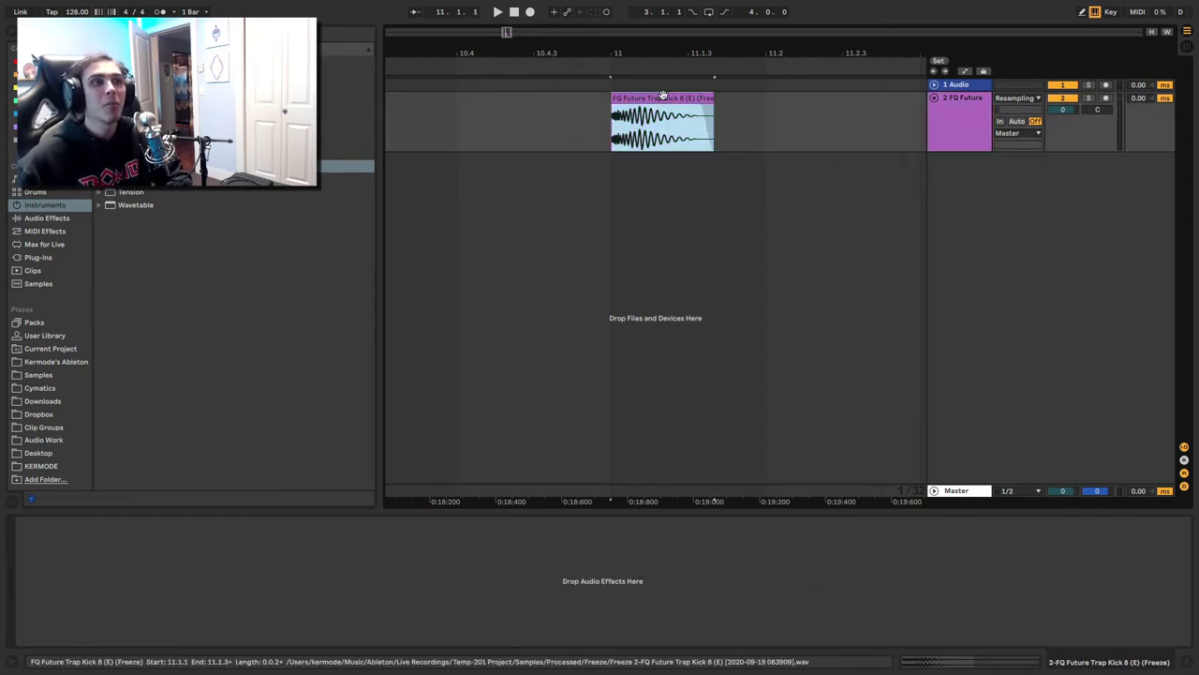
pyautogui.click(57, 220)
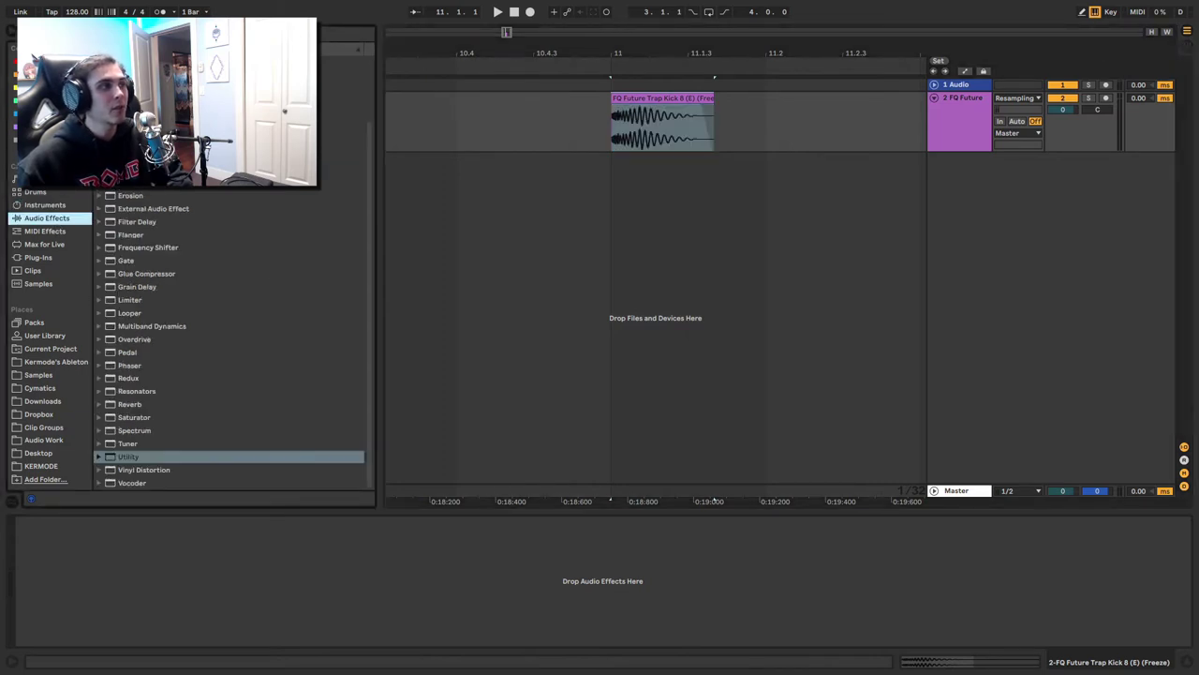
pyautogui.moveTo(142, 91); pyautogui.dragTo(624, 131)
pyautogui.click(622, 99)
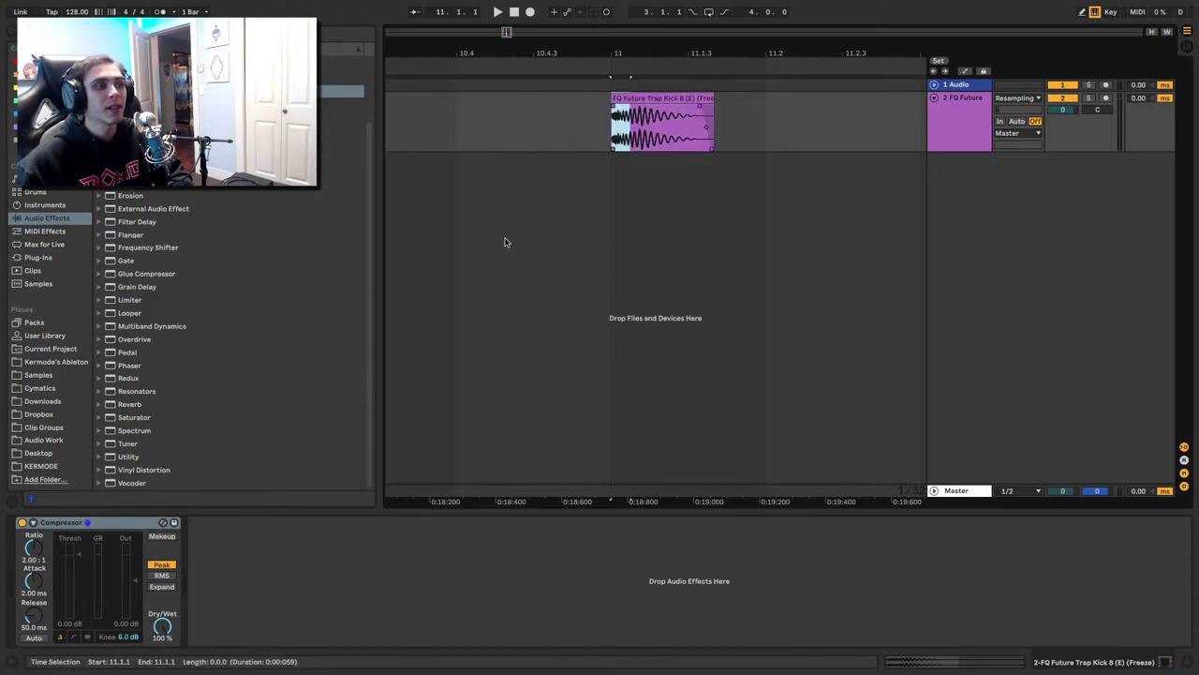
# Step: Set the Compressor's threshold to about -17.6 dB and its ratio to 3.05:1 while playing the kick
pyautogui.click(70, 556)
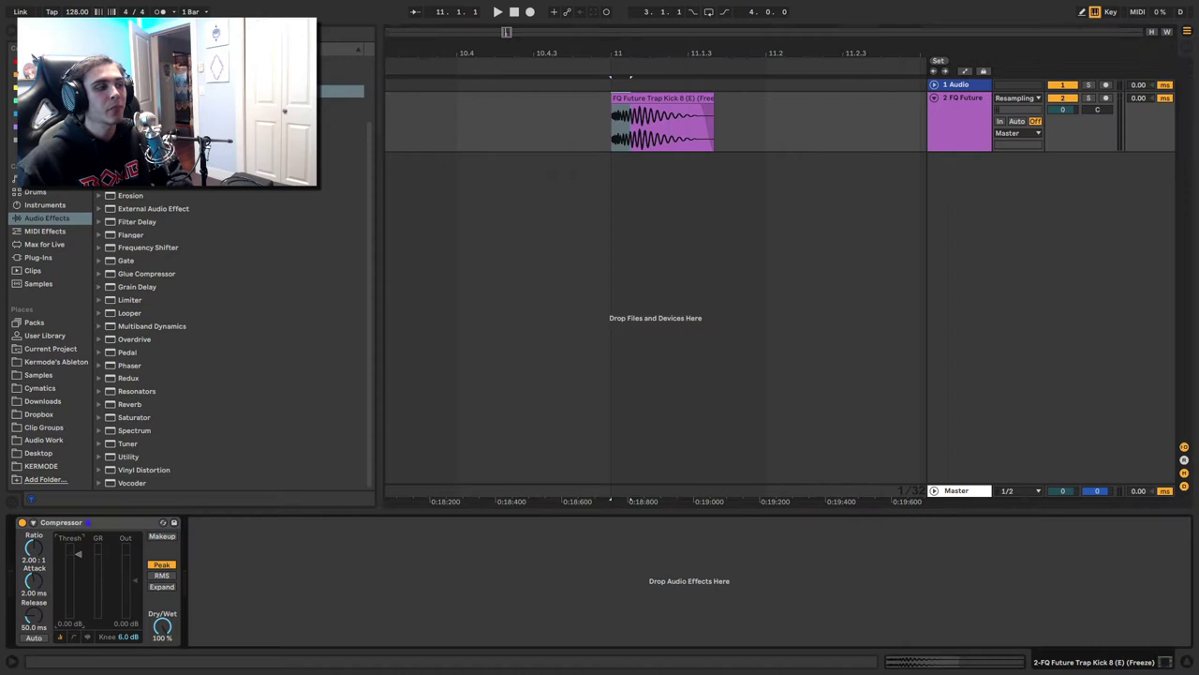
pyautogui.press('space')
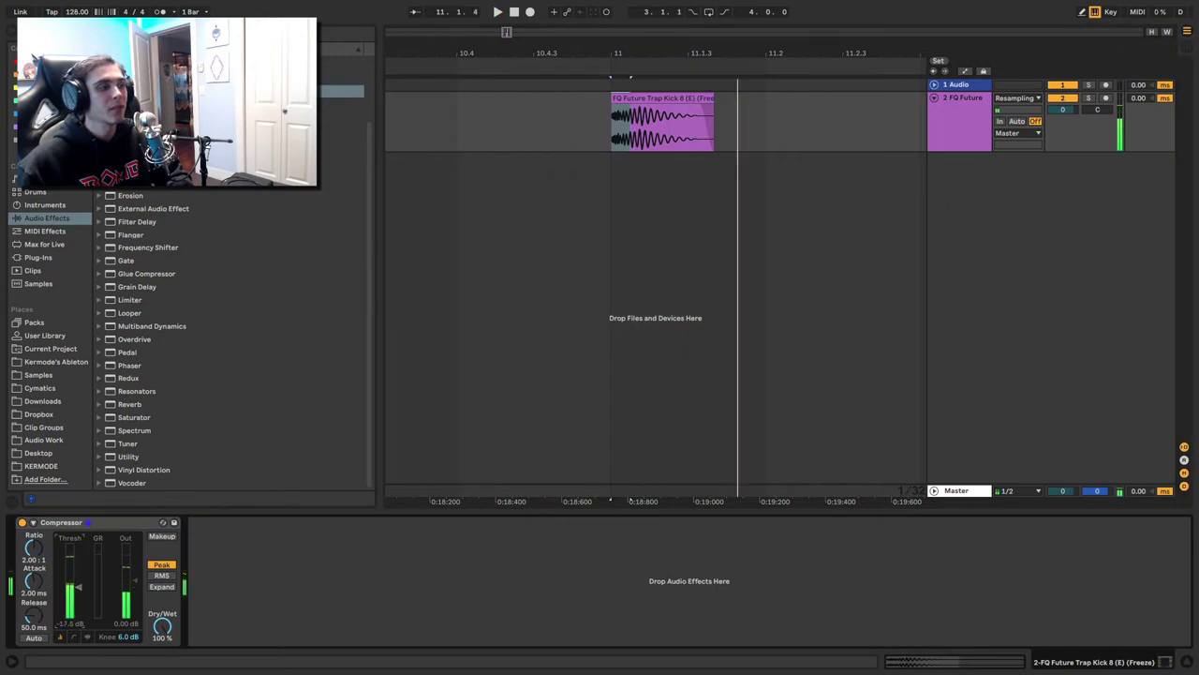
pyautogui.press('space')
pyautogui.press('space')
pyautogui.moveTo(35, 550); pyautogui.dragTo(34, 536)
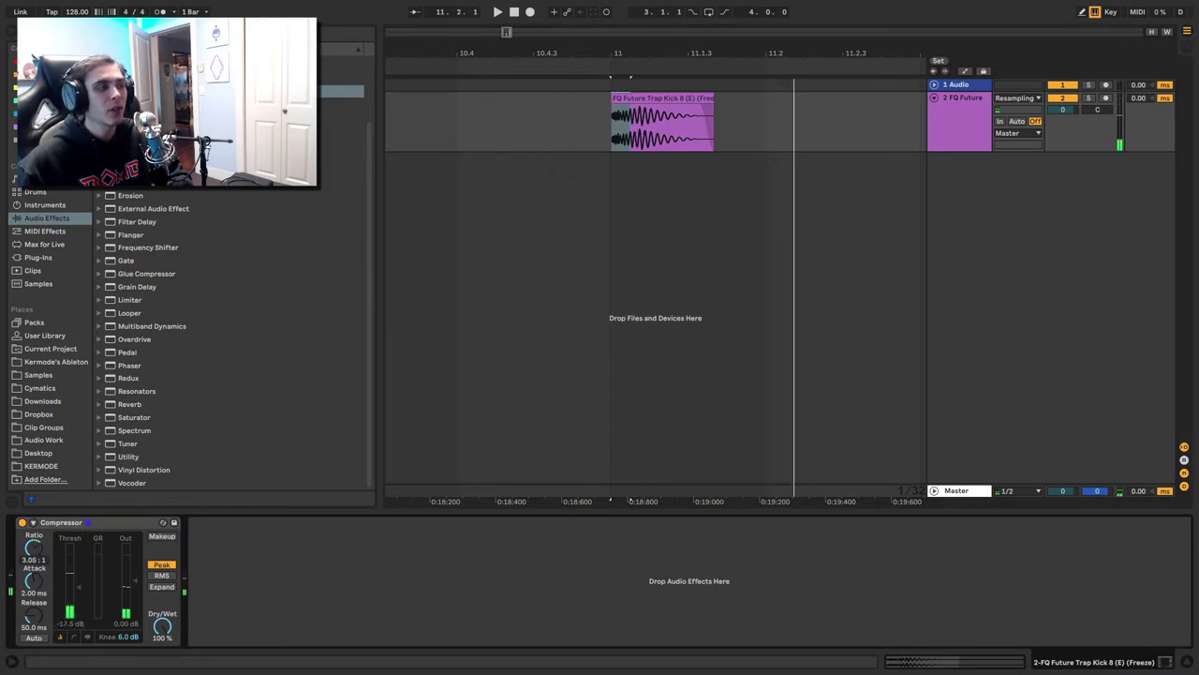
# Step: Set the Compressor's release to 27.7 ms and attack to 147 ms, and replay the kick repeatedly
pyautogui.moveTo(34, 616); pyautogui.dragTo(33, 629)
pyautogui.moveTo(34, 583); pyautogui.dragTo(34, 566)
pyautogui.press('space')
pyautogui.press('space')
pyautogui.press('space')
pyautogui.press('space')
pyautogui.press('space')
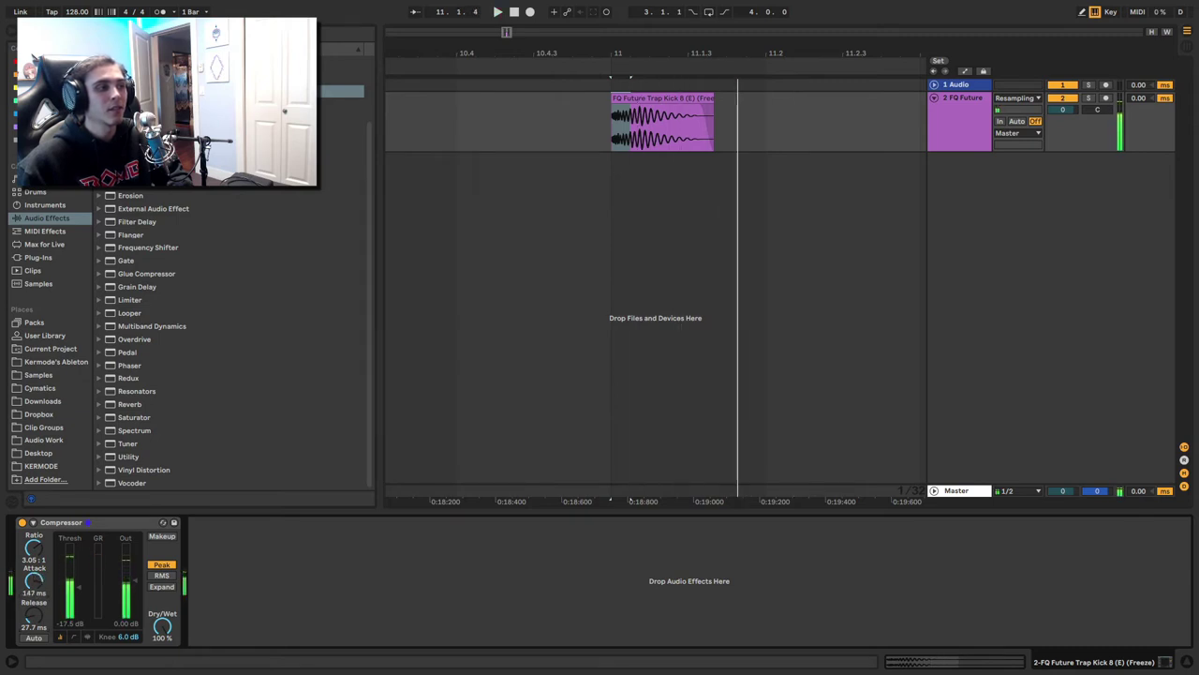
pyautogui.press('space')
# Step: Lower the Compressor's threshold to -21.3 dB and shorten its attack to 64.5 ms while auditioning the kick
pyautogui.moveTo(70, 586); pyautogui.dragTo(70, 592)
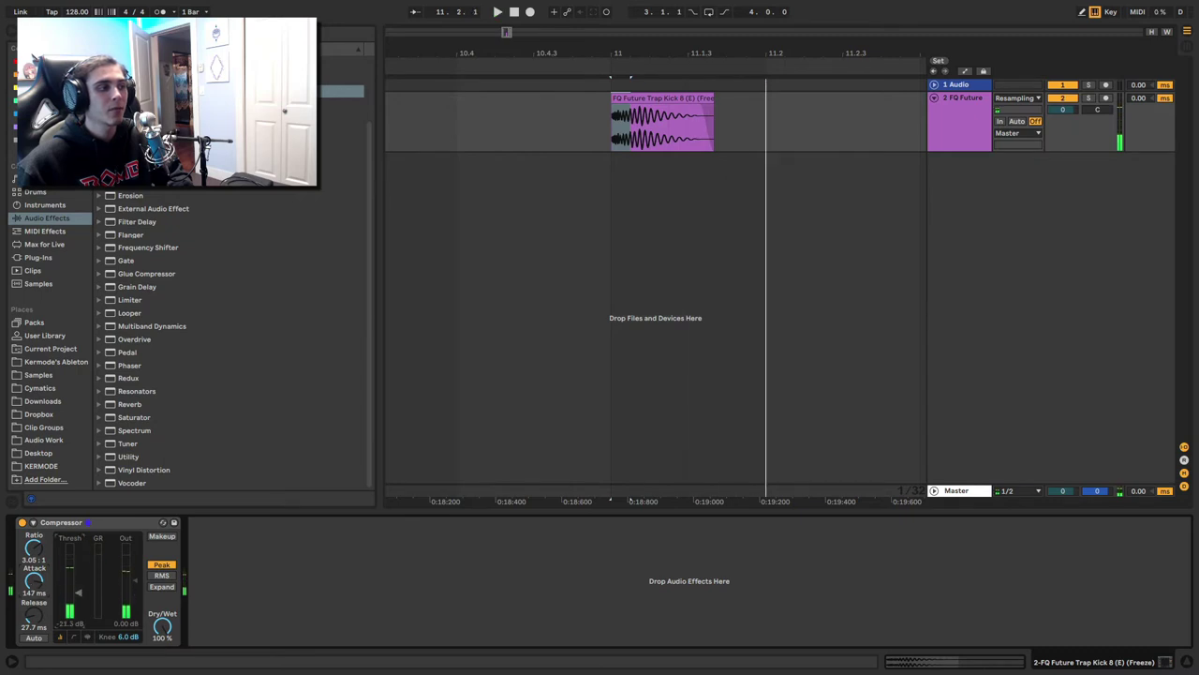
pyautogui.press('space')
pyautogui.press('space')
pyautogui.press('space')
pyautogui.press('space')
pyautogui.press('space')
pyautogui.press('space')
pyautogui.press('space')
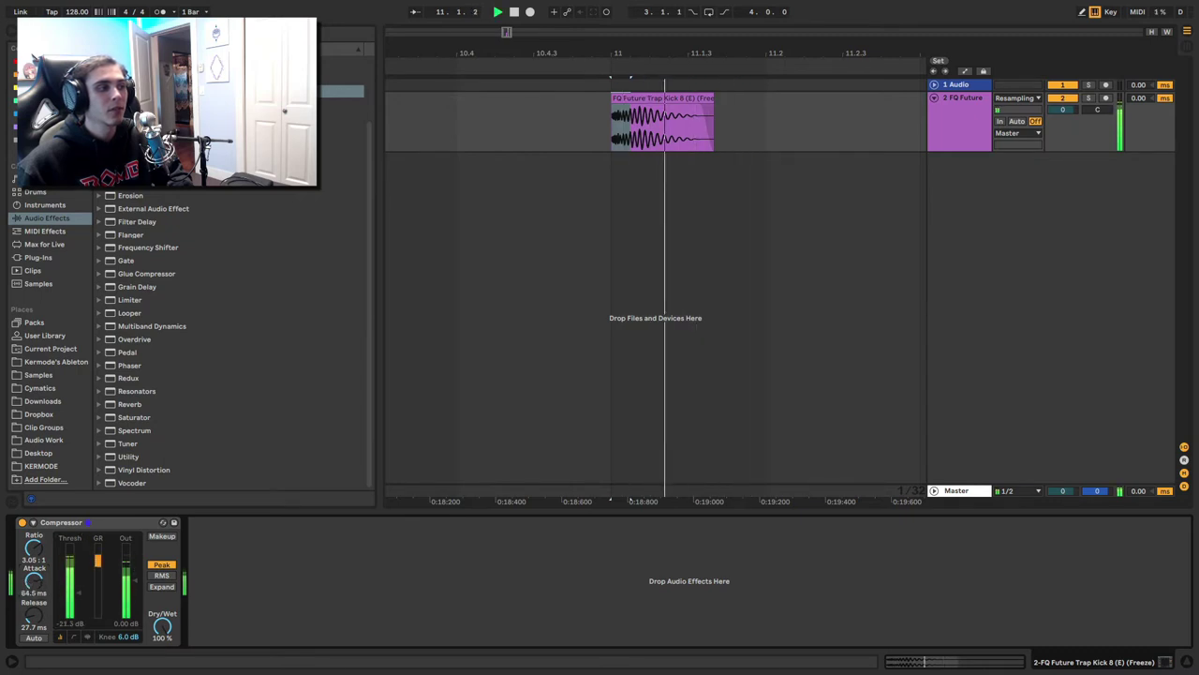
pyautogui.press('space')
pyautogui.press('space')
pyautogui.press('space')
# Step: Shorten the Compressor's attack to 40.8 ms and replay the kick to check its transient
pyautogui.moveTo(34, 581); pyautogui.dragTo(34, 596)
pyautogui.press('space')
pyautogui.press('space')
pyautogui.press('space')
pyautogui.press('space')
pyautogui.press('space')
pyautogui.press('space')
pyautogui.press('space')
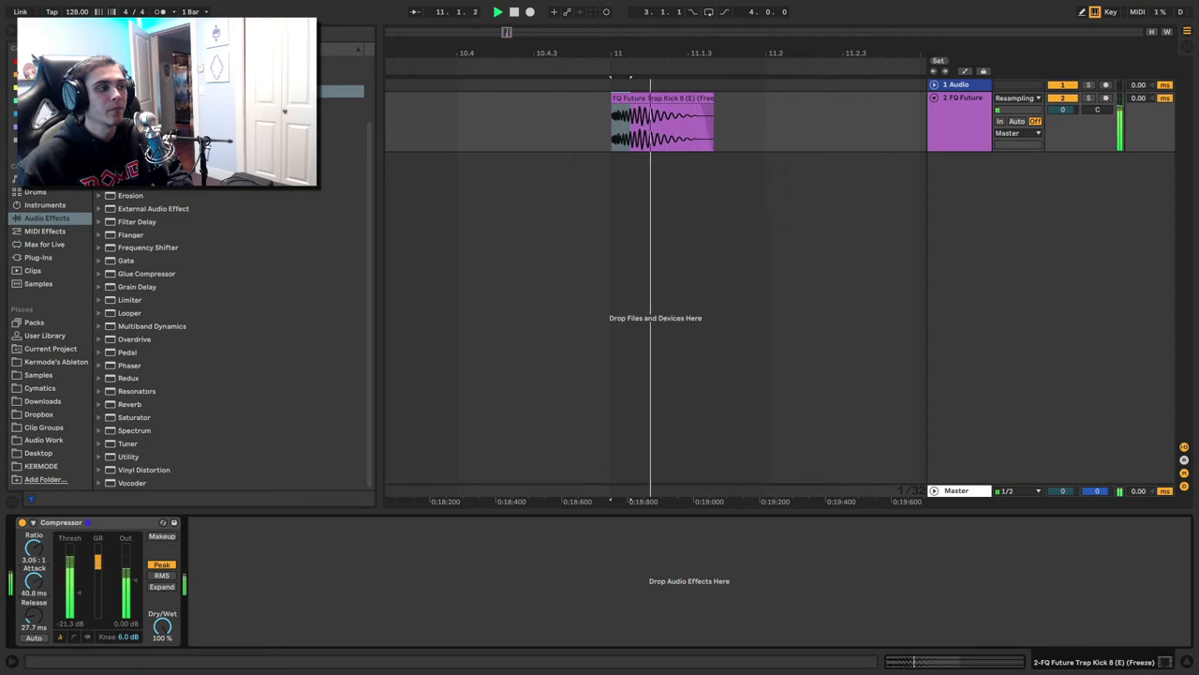
pyautogui.press('space')
# Step: Freeze and flatten the FQ Future track to render the compression into the kick clip
pyautogui.rightClick(952, 128)
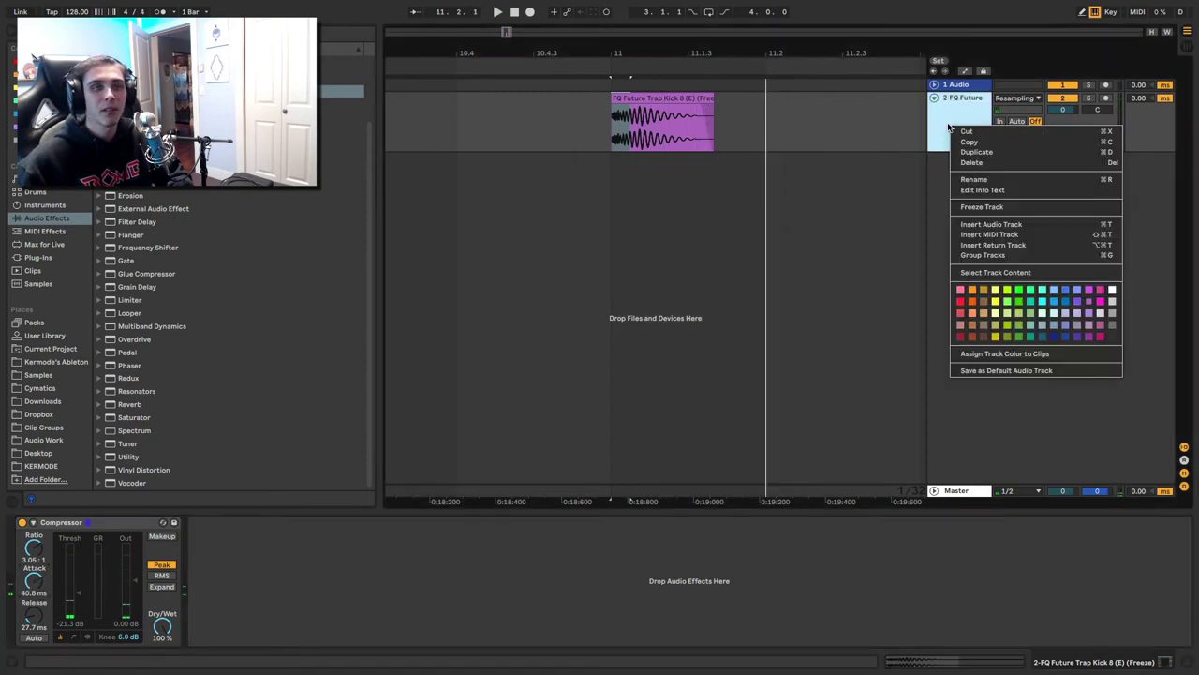
pyautogui.click(952, 214)
pyautogui.rightClick(966, 142)
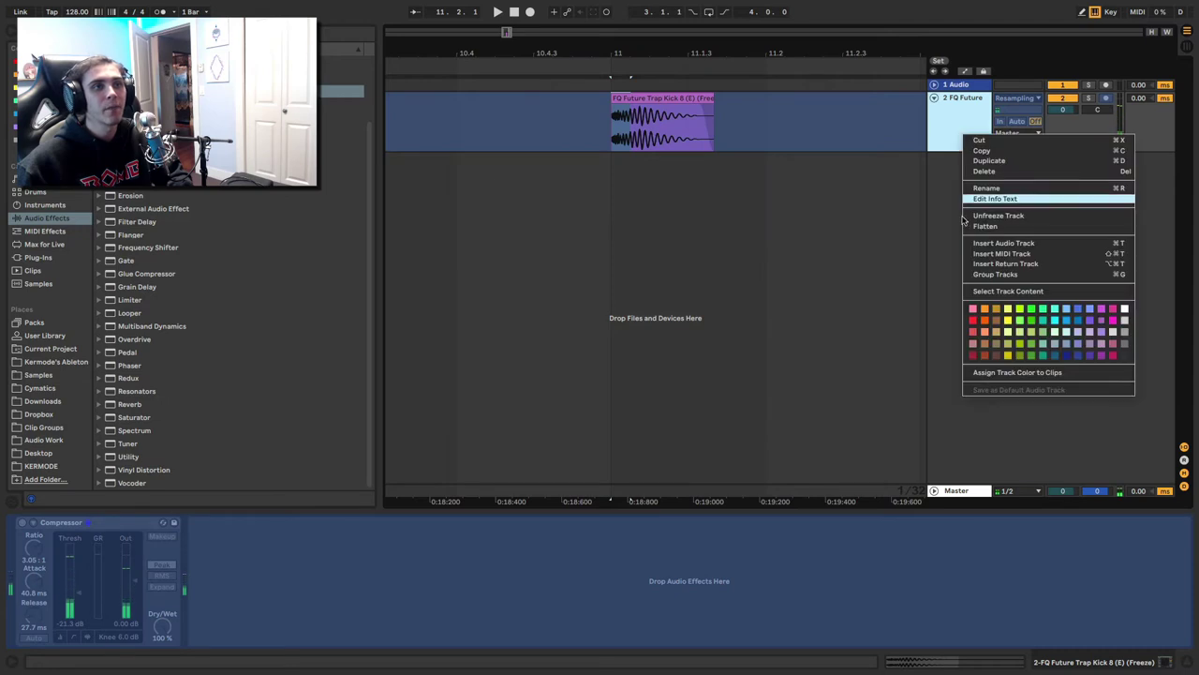
pyautogui.click(974, 229)
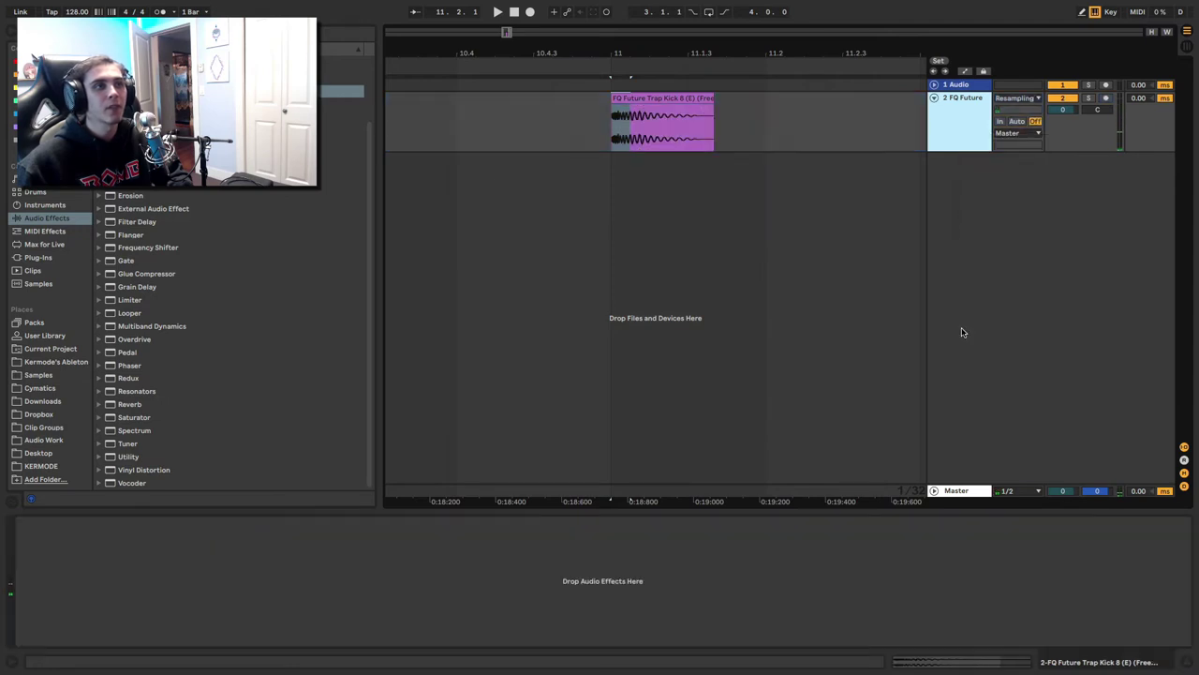
# Step: Trim the end of the flattened kick clip back to 11.1.3
pyautogui.click(645, 88)
pyautogui.moveTo(643, 58); pyautogui.dragTo(645, 92)
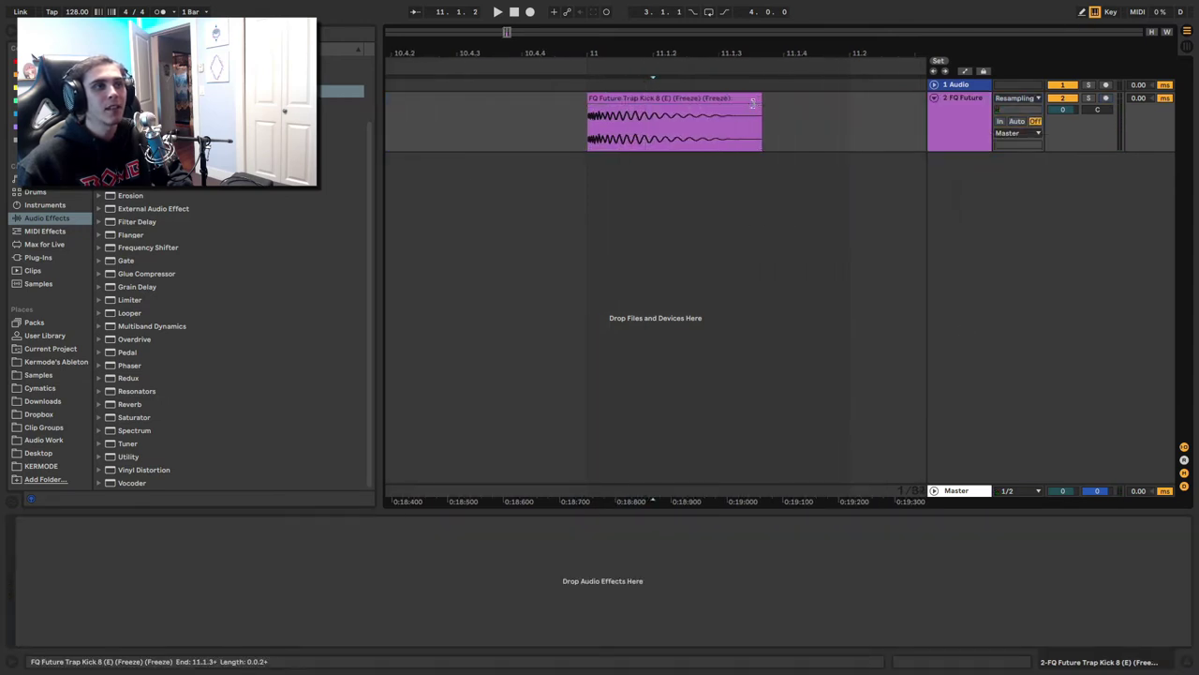
pyautogui.moveTo(752, 103); pyautogui.dragTo(727, 106)
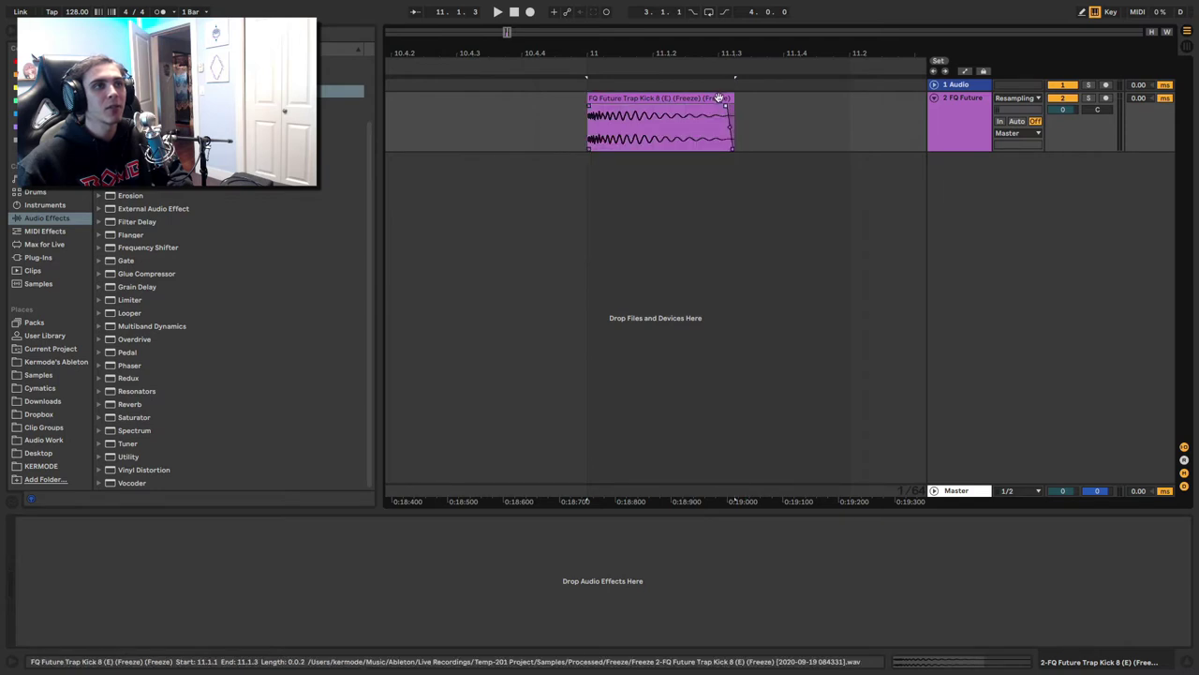
# Step: Set the flattened kick clip's gain to 2.06 dB
pyautogui.doubleClick(717, 97)
pyautogui.moveTo(120, 561); pyautogui.dragTo(118, 566)
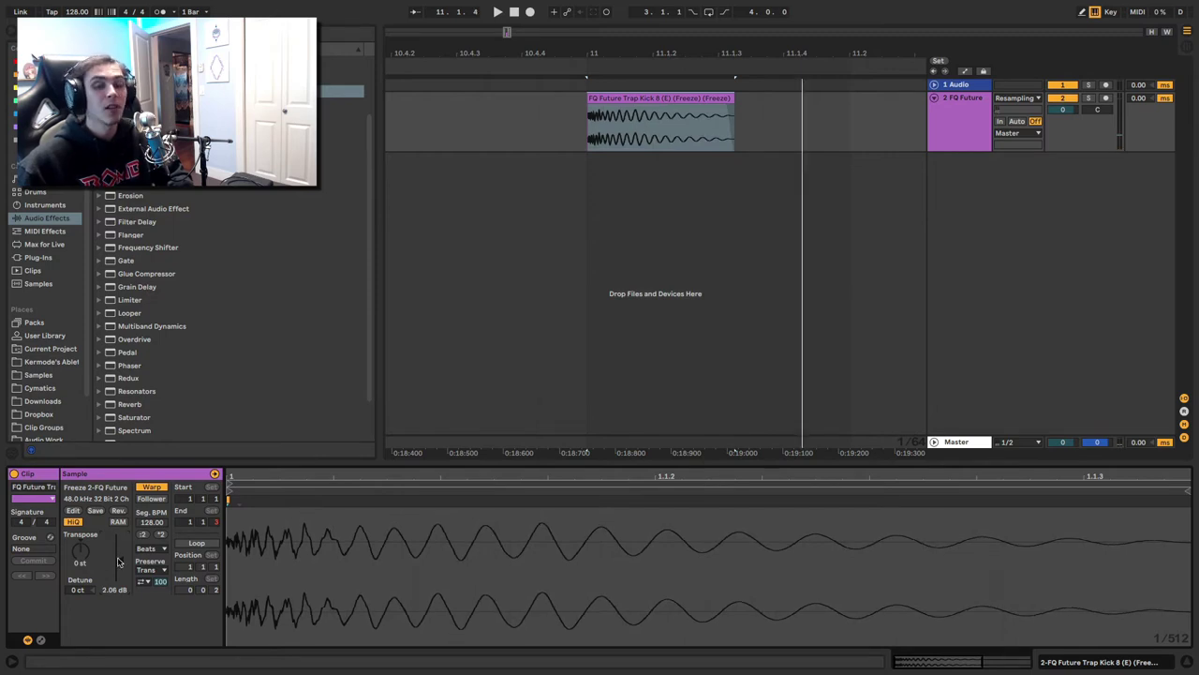
# Step: Add a Compressor in Expand mode to the kick track, with ratio 1:2.00, attack 0.01 ms, release 6.35 ms and threshold -5.37 dB
pyautogui.moveTo(140, 91); pyautogui.dragTo(541, 114)
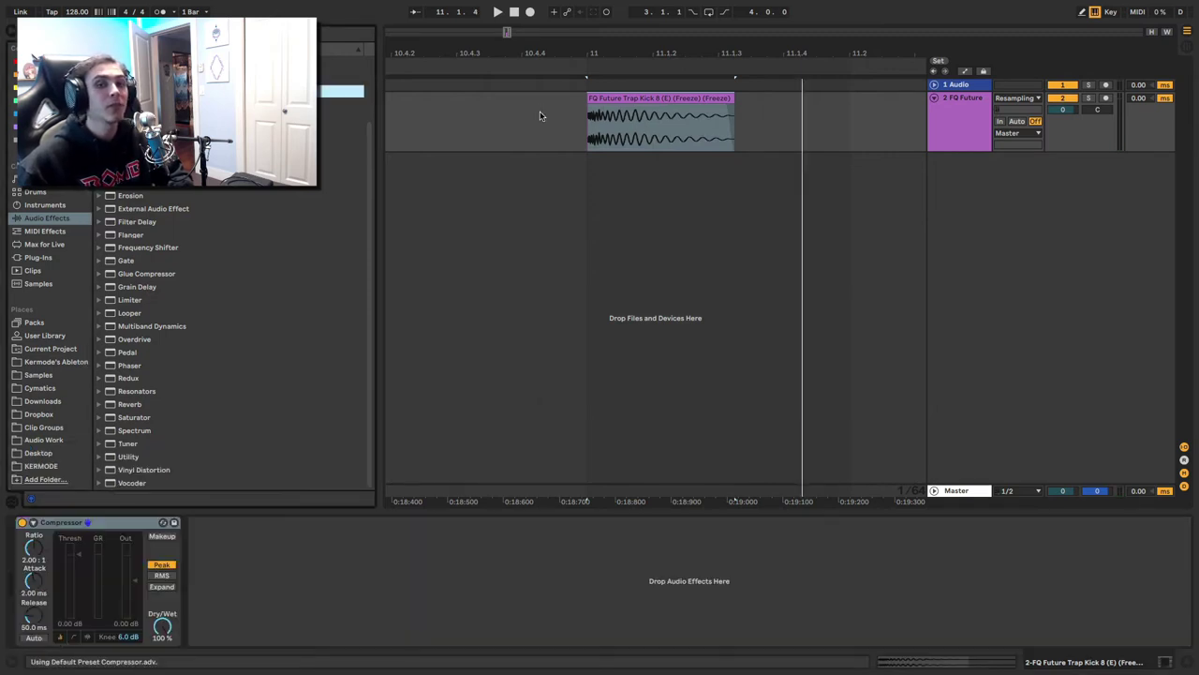
pyautogui.click(152, 588)
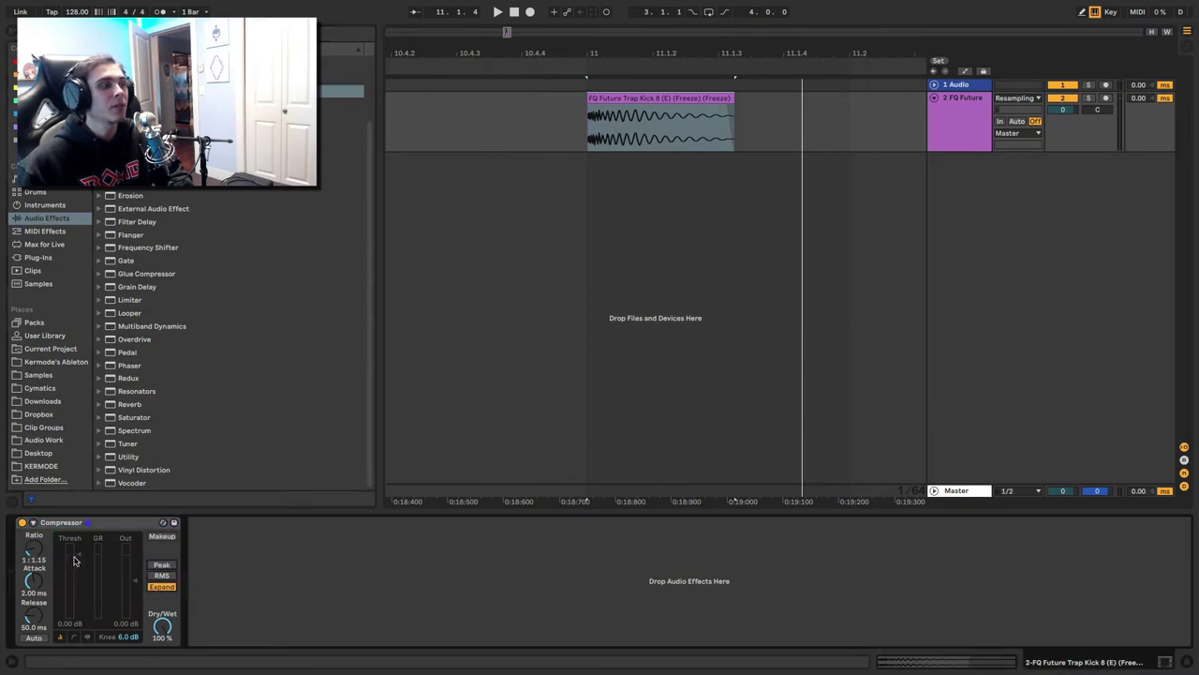
pyautogui.press('space')
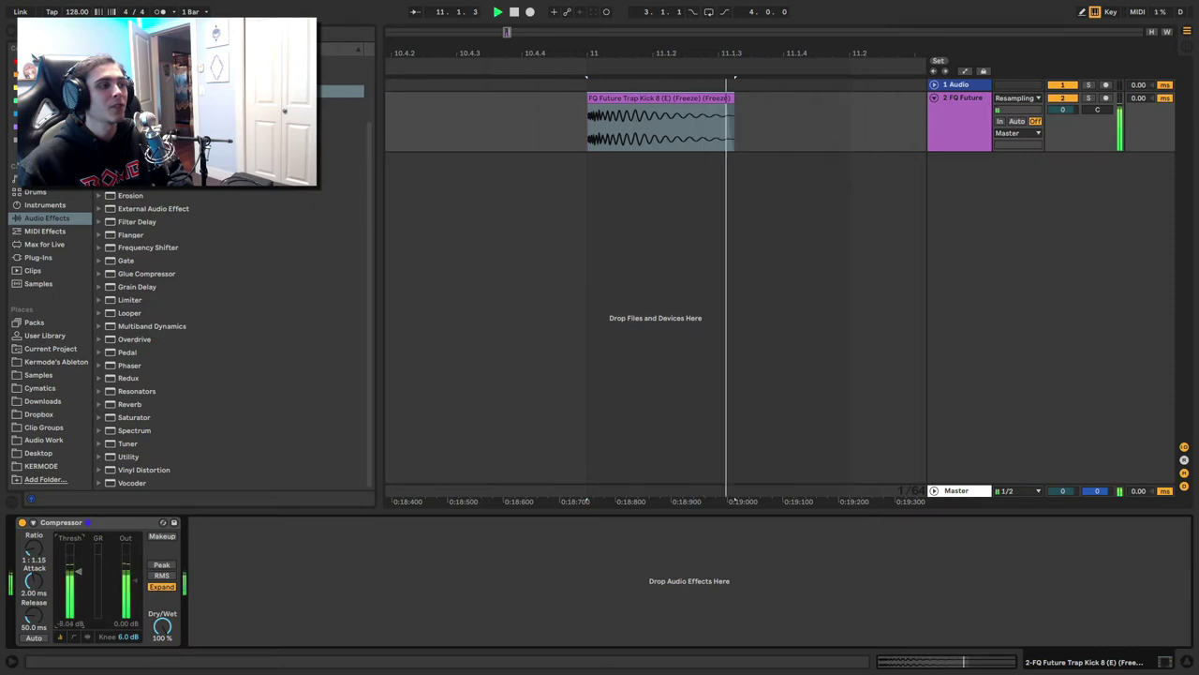
pyautogui.press('space')
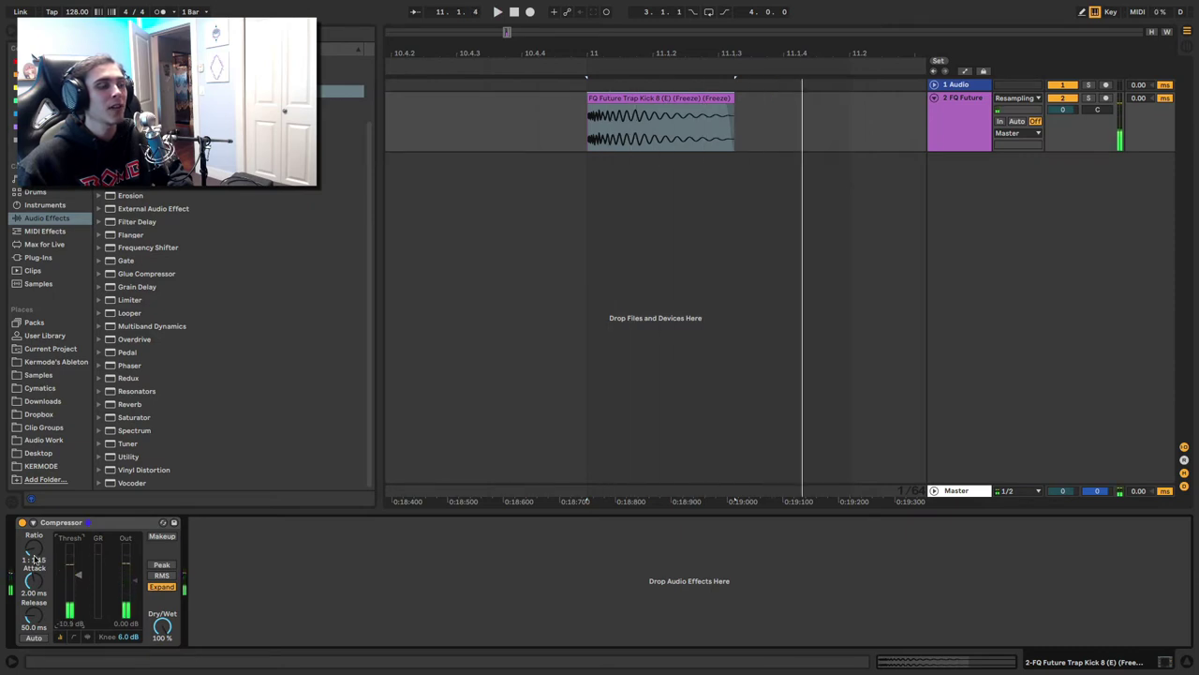
pyautogui.moveTo(34, 559); pyautogui.dragTo(34, 551)
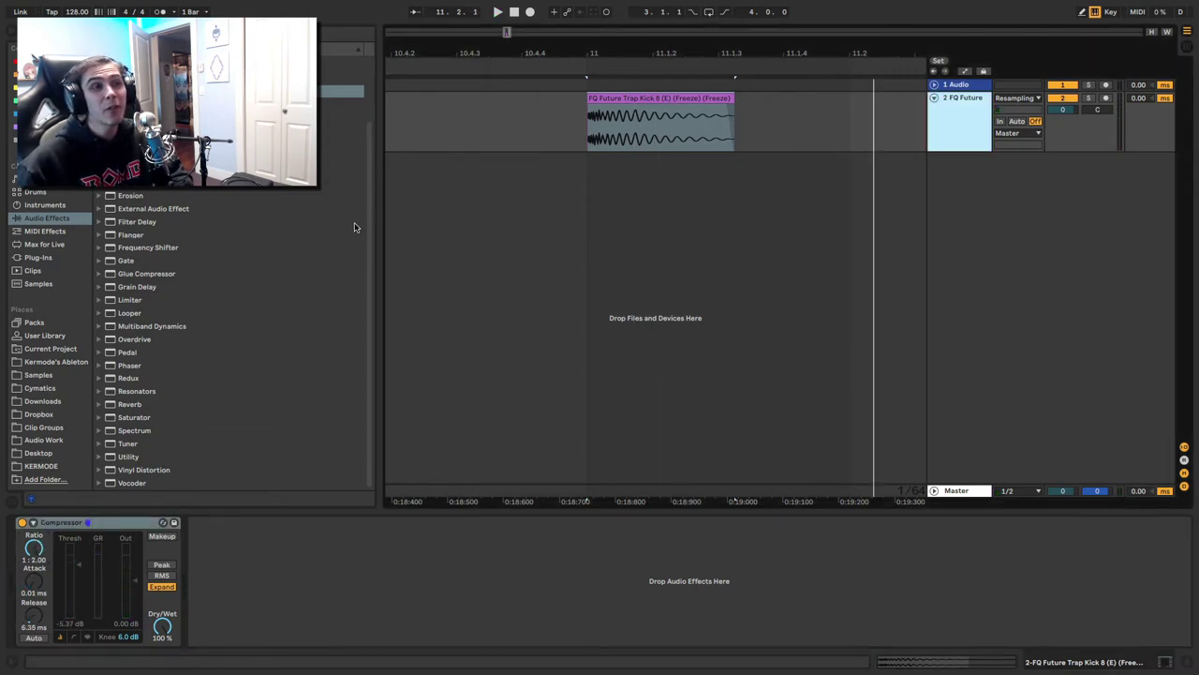
# Step: Split the kick clip just after its initial transient and lower the tail clip's gain to 0.56 dB
pyautogui.click(618, 136)
pyautogui.moveTo(589, 135); pyautogui.dragTo(642, 124)
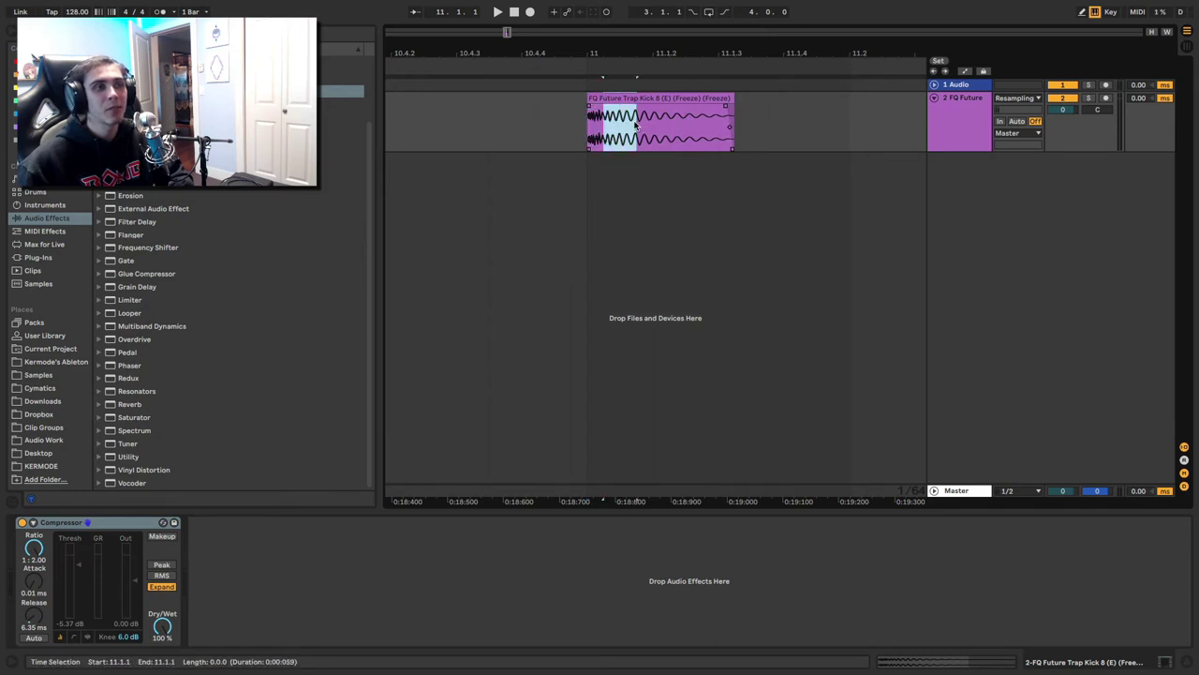
pyautogui.click(635, 125)
pyautogui.click(604, 138)
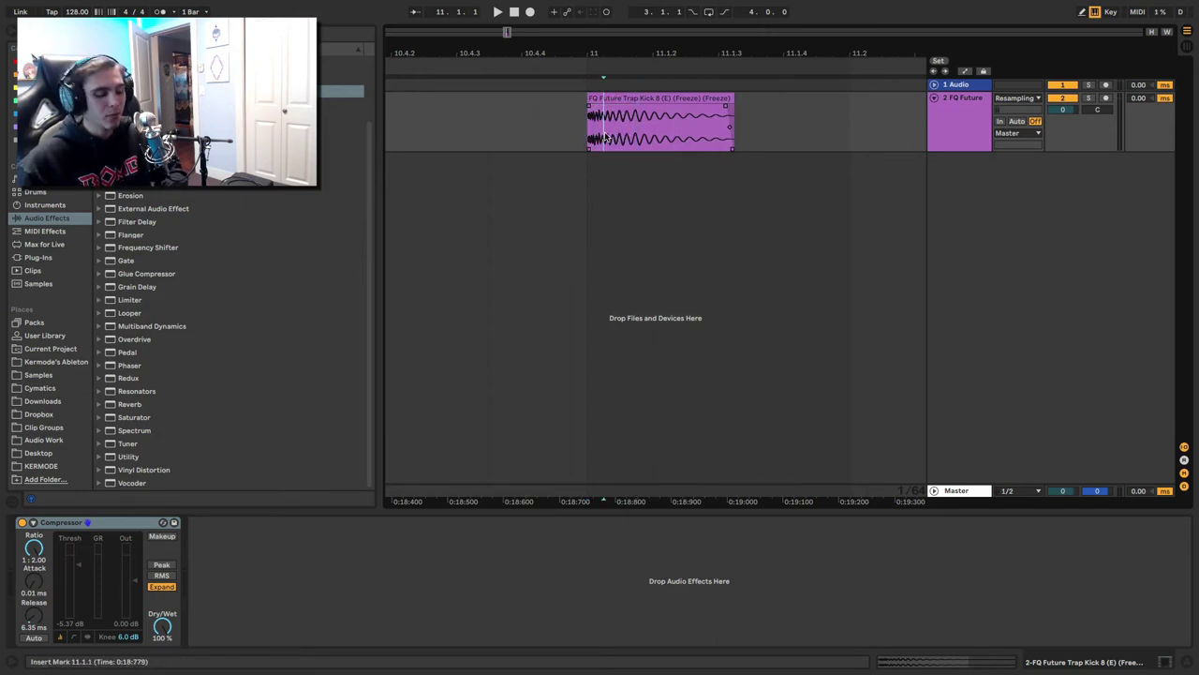
pyautogui.hotkey('ctrl', 'e')
pyautogui.doubleClick(629, 98)
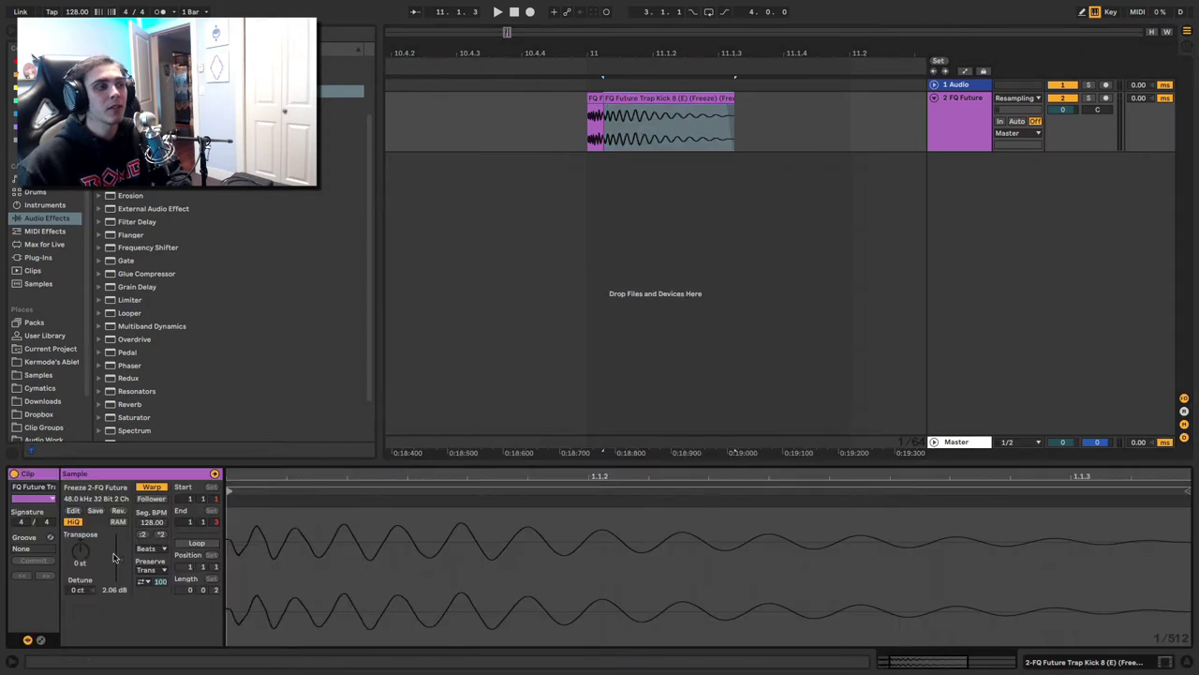
pyautogui.moveTo(114, 559); pyautogui.dragTo(113, 574)
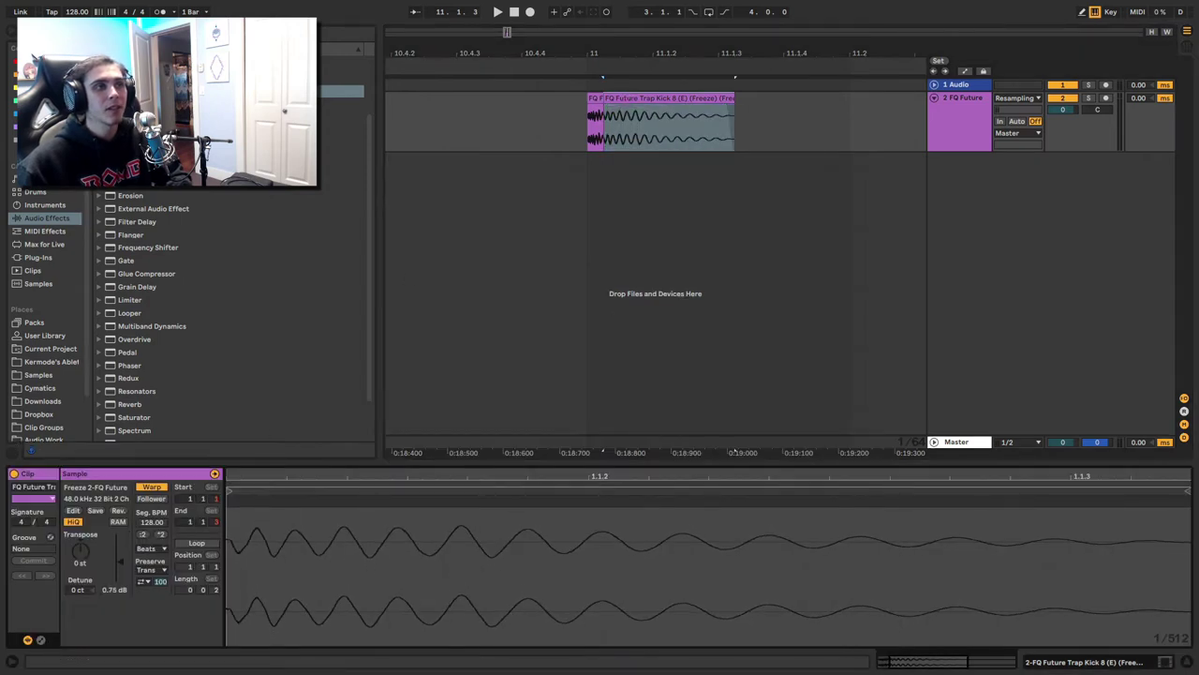
# Step: Raise the gain of the short transient clip at the start of the kick
pyautogui.click(610, 97)
pyautogui.click(595, 98)
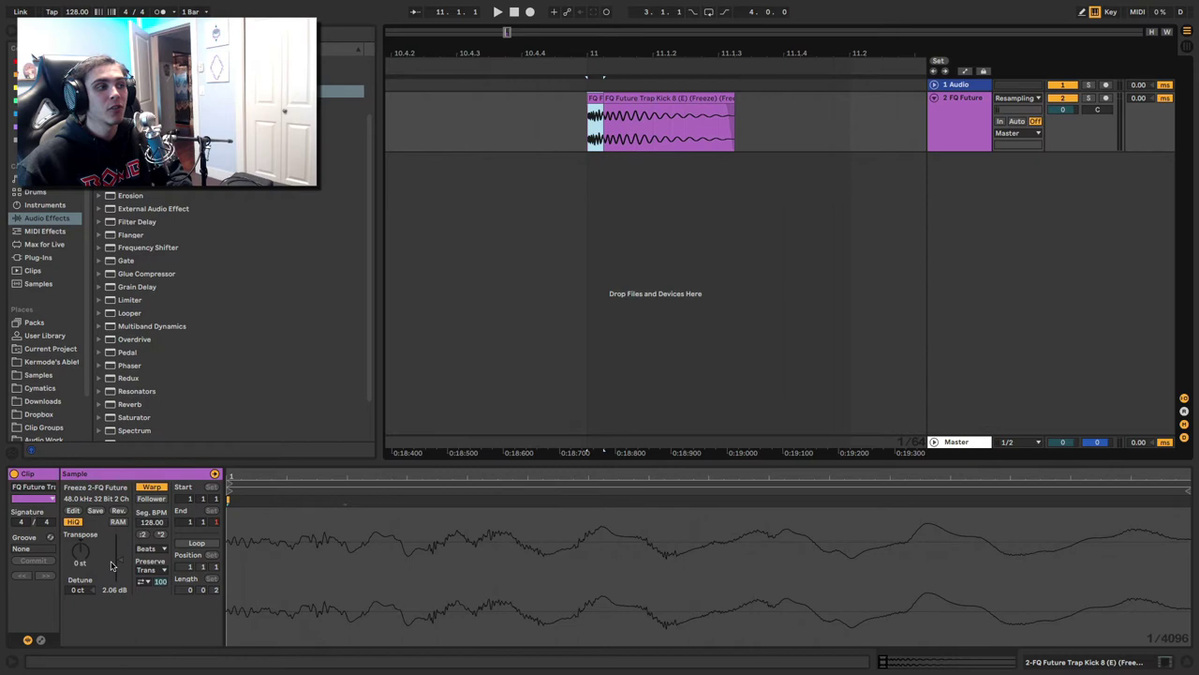
pyautogui.moveTo(110, 566); pyautogui.dragTo(111, 553)
pyautogui.moveTo(625, 58); pyautogui.dragTo(623, 108)
pyautogui.click(593, 121)
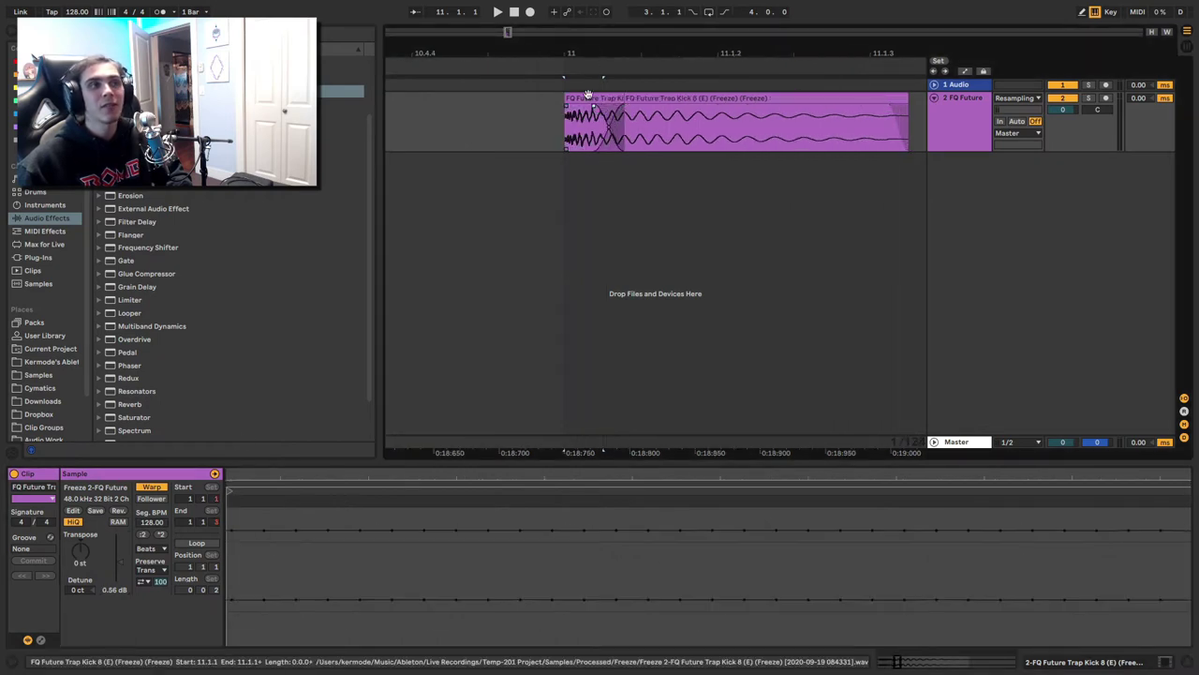
pyautogui.click(589, 98)
# Step: Set the expander's threshold to -5.01 dB while auditioning the kick, and freeze and flatten the track into a single clip
pyautogui.press('space')
pyautogui.doubleClick(969, 124)
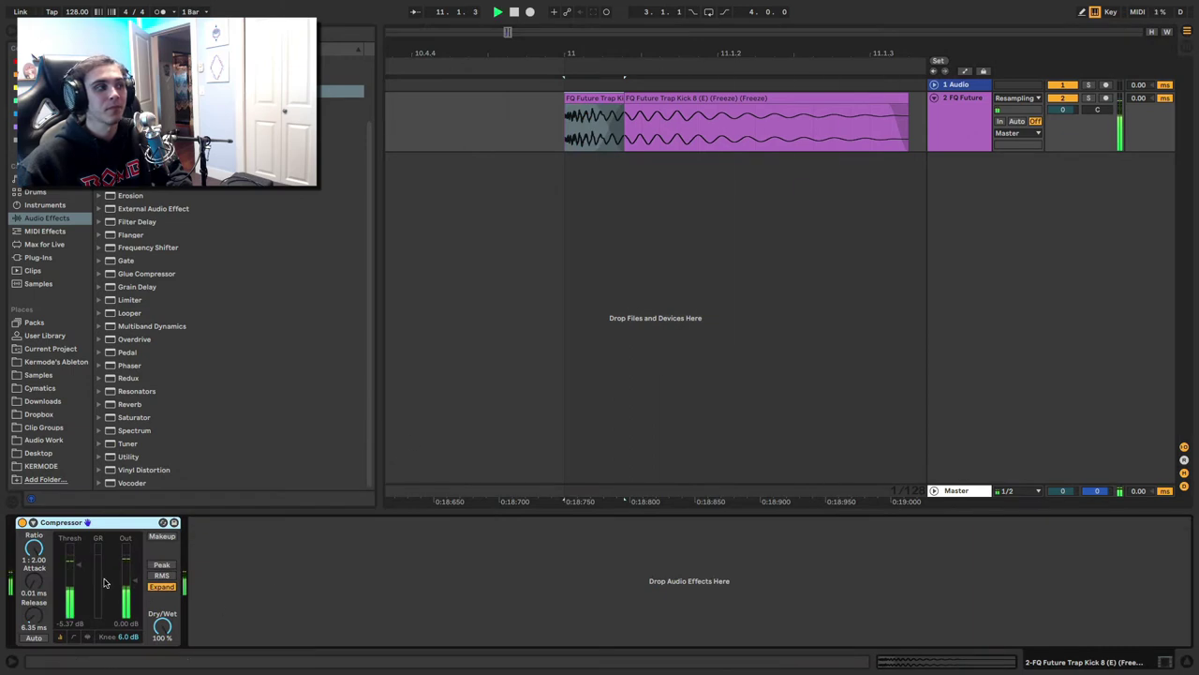
pyautogui.moveTo(78, 565); pyautogui.dragTo(79, 561)
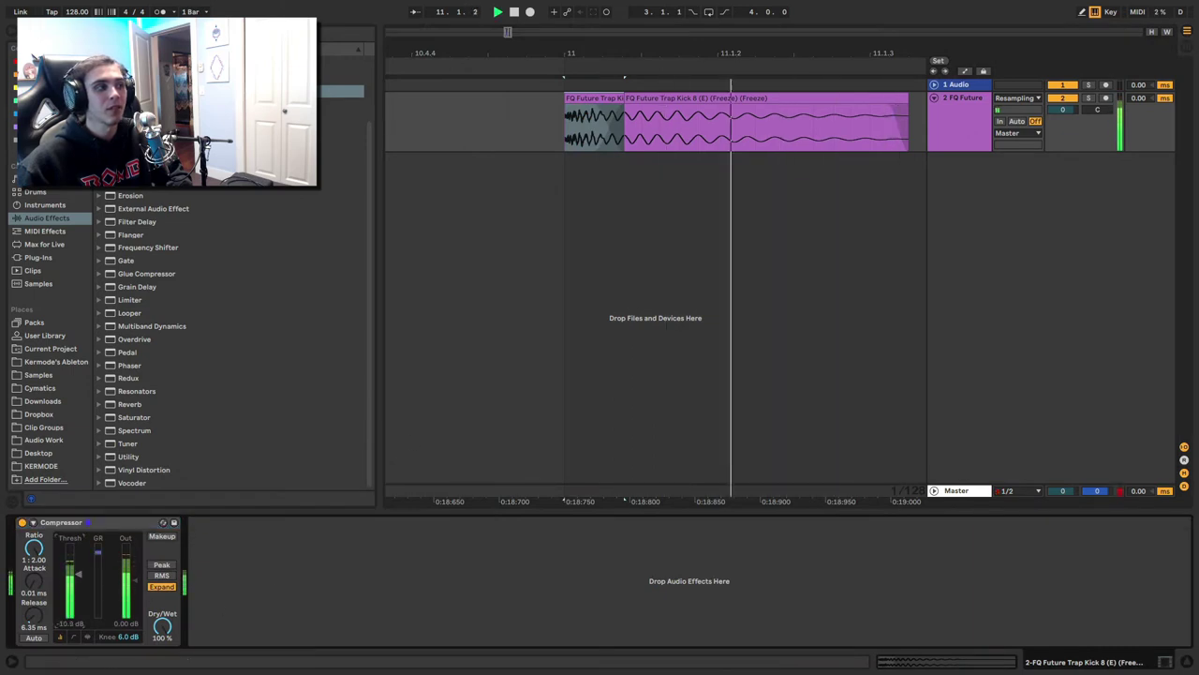
pyautogui.moveTo(69, 574); pyautogui.dragTo(69, 564)
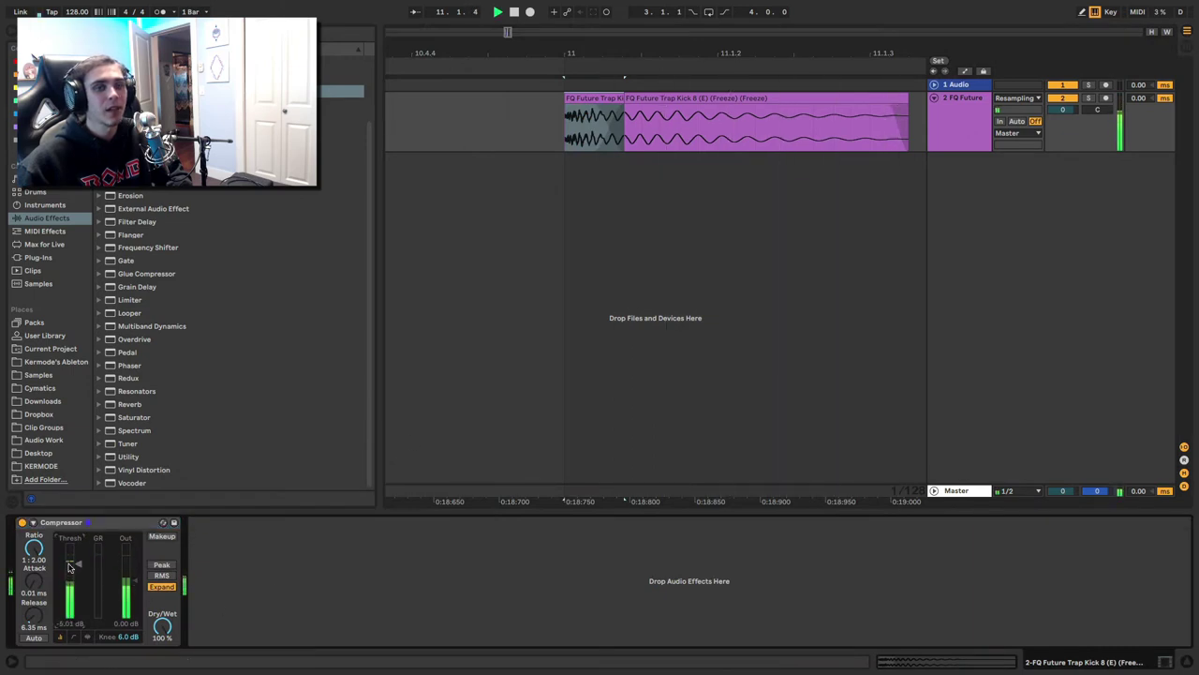
pyautogui.rightClick(938, 123)
pyautogui.click(971, 207)
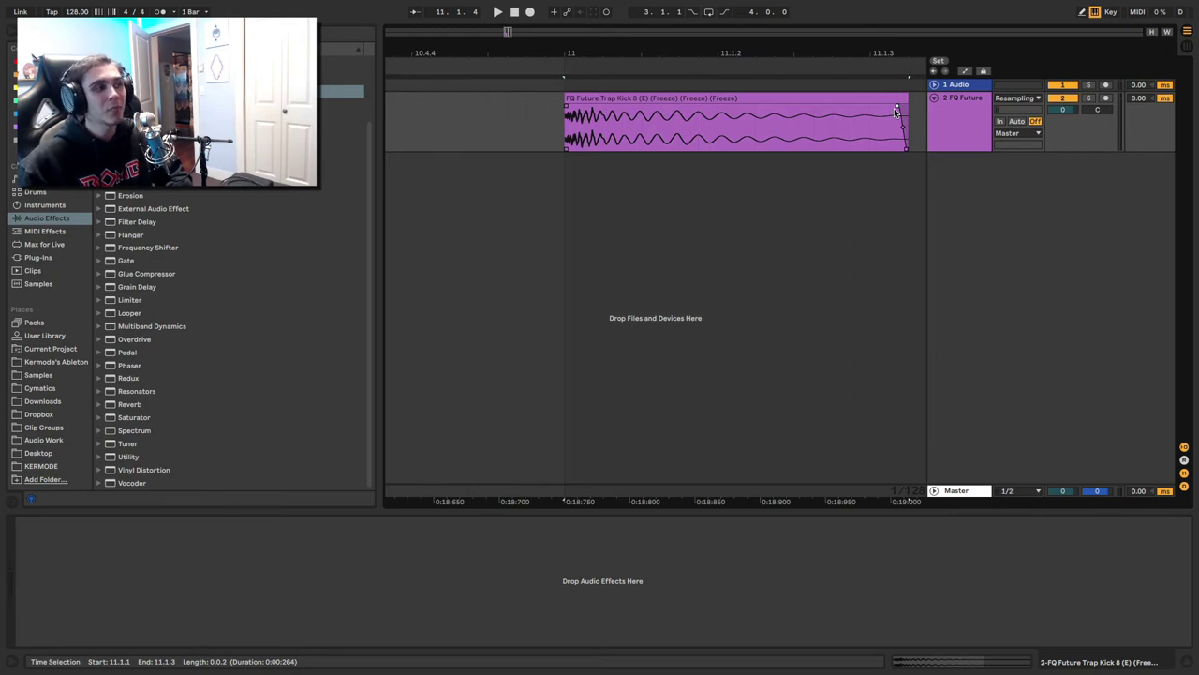
# Step: Add a Gate to the kick track and set its return to 0.56 dB and attack to 0.02 ms while auditioning
pyautogui.click(119, 262)
pyautogui.moveTo(127, 644); pyautogui.dragTo(129, 649)
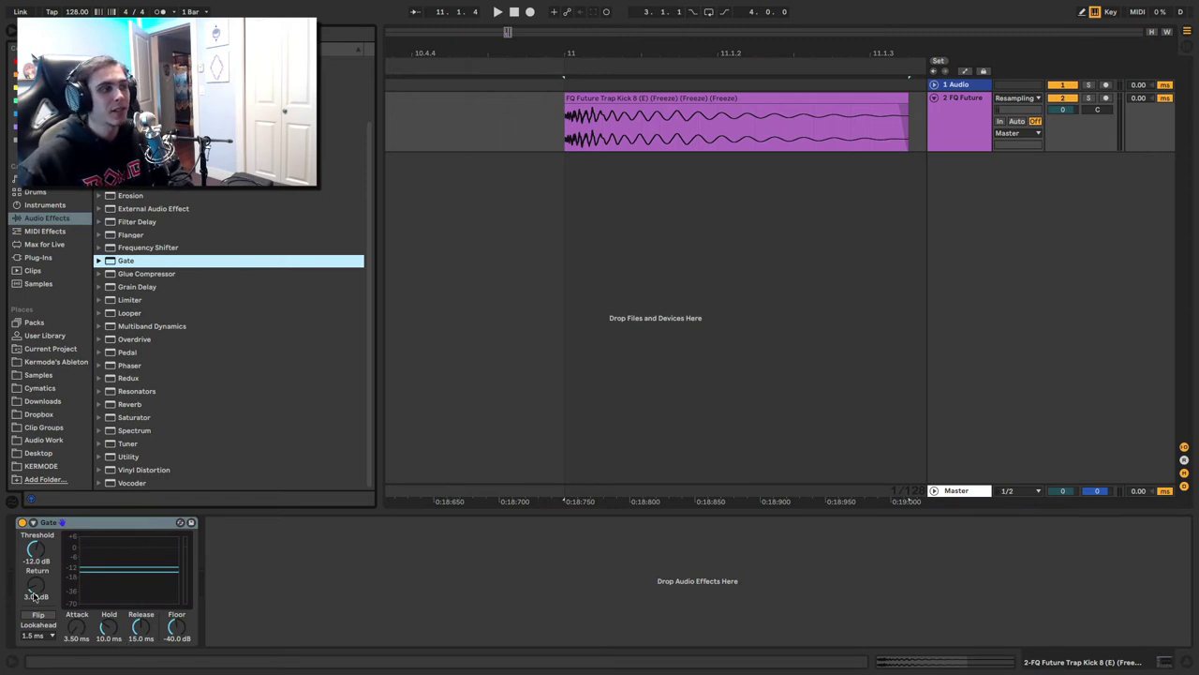
pyautogui.press('space')
pyautogui.press('space')
pyautogui.press('space')
pyautogui.press('space')
pyautogui.moveTo(35, 596); pyautogui.dragTo(71, 637)
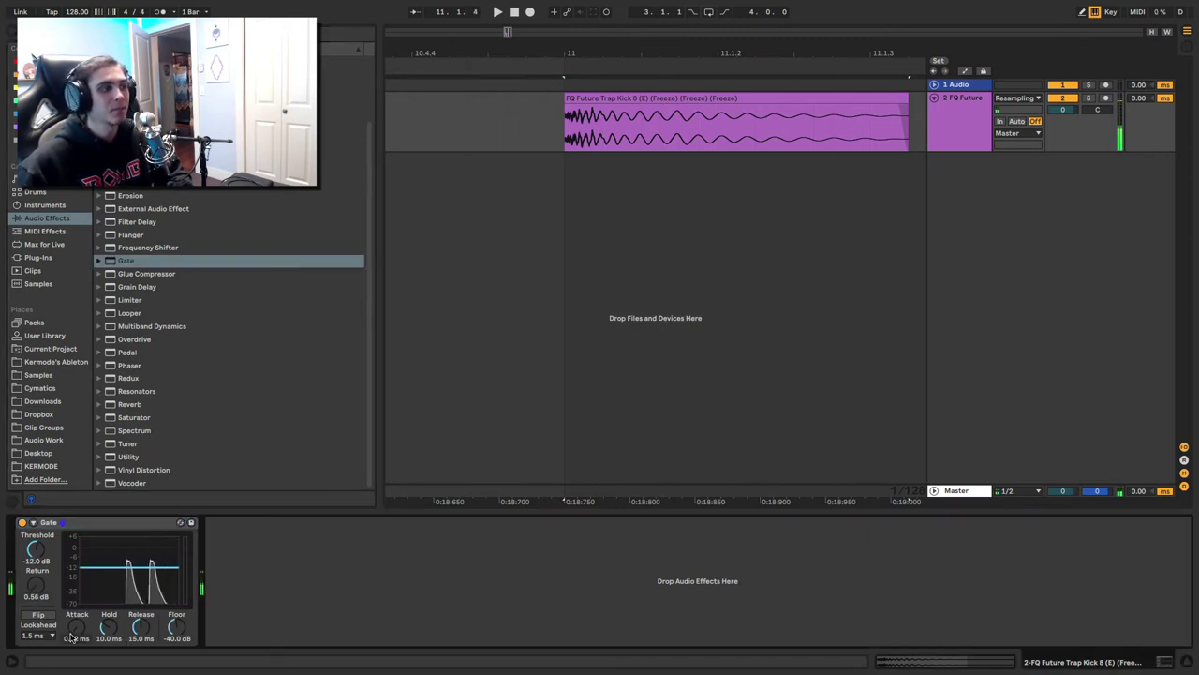
# Step: Set the Gate's threshold to -10.5 dB while repeatedly replaying the kick
pyautogui.press('space')
pyautogui.press('space')
pyautogui.press('space')
pyautogui.press('space')
pyautogui.press('space')
pyautogui.moveTo(36, 550)
pyautogui.mouseDown()
pyautogui.moveTo(36, 536)
pyautogui.moveTo(36, 558)
pyautogui.mouseUp()
pyautogui.press('space')
pyautogui.press('space')
pyautogui.press('space')
pyautogui.press('space')
pyautogui.press('space')
pyautogui.press('space')
pyautogui.press('space')
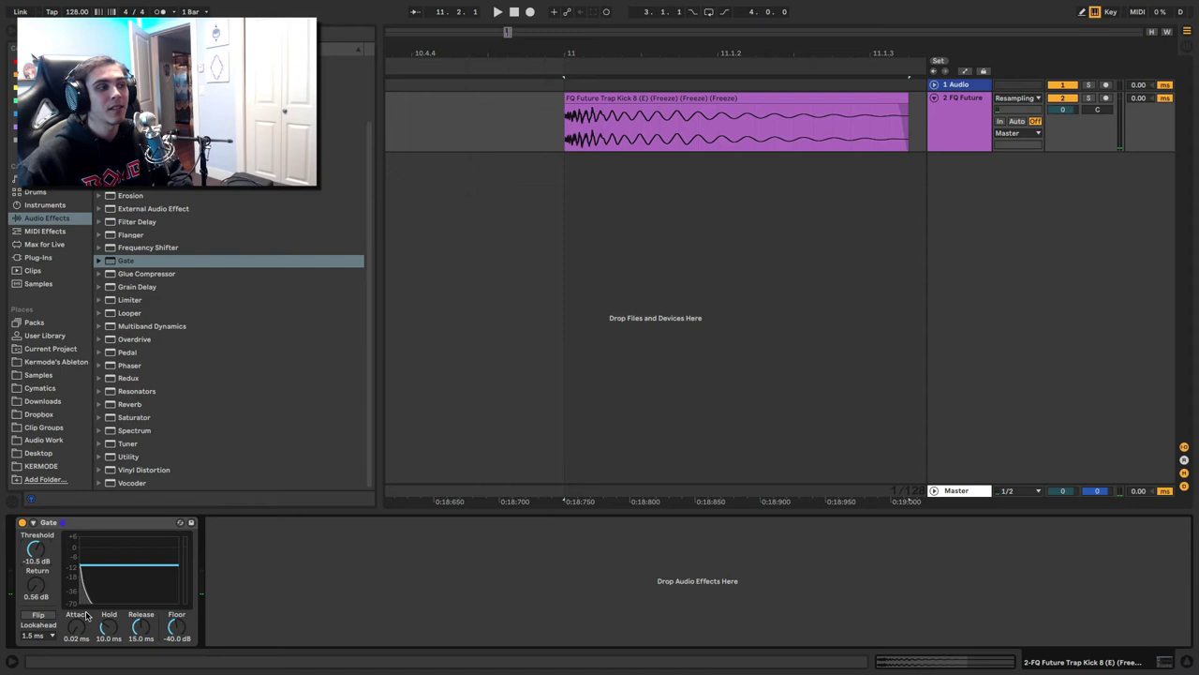
# Step: Enable the Gate's sidechain EQ with its frequency at 1.86 kHz, and lower the Gate's threshold to -24.7 dB
pyautogui.click(34, 523)
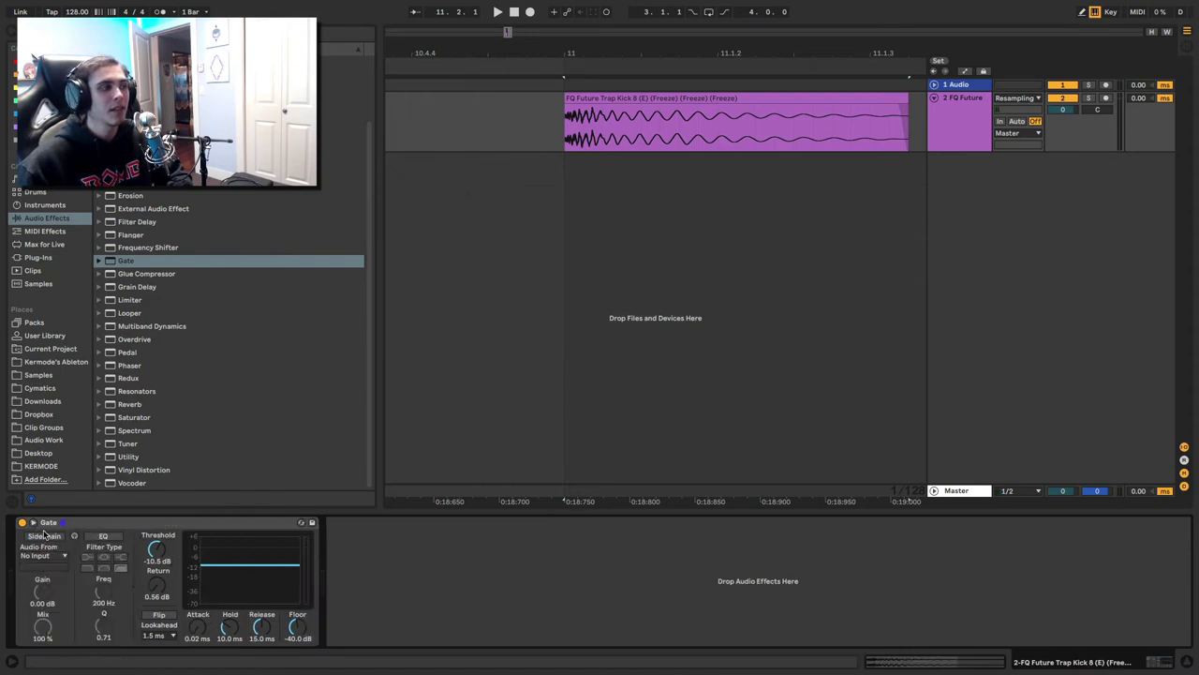
pyautogui.click(101, 537)
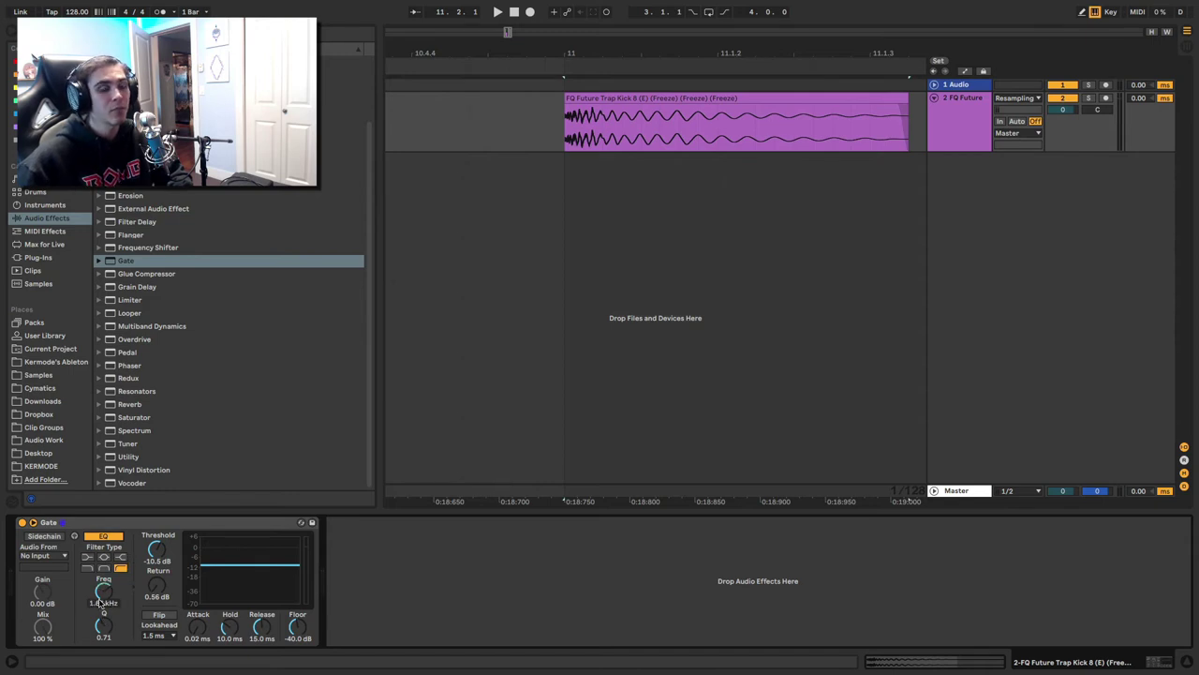
pyautogui.press('space')
pyautogui.press('space')
pyautogui.moveTo(163, 551); pyautogui.dragTo(163, 560)
pyautogui.moveTo(267, 600); pyautogui.dragTo(230, 624)
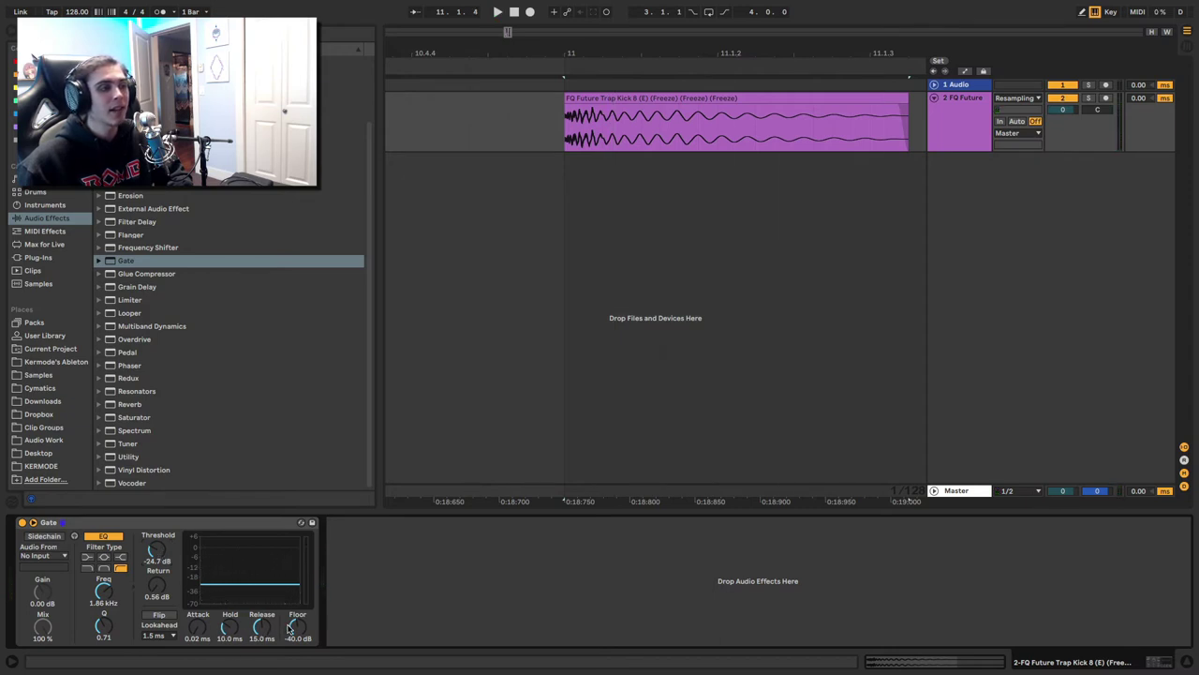
# Step: Set the Gate's floor to -inf dB and its release to 18.8 ms while replaying the kick
pyautogui.press('space')
pyautogui.moveTo(289, 629); pyautogui.dragTo(261, 634)
pyautogui.press('space')
pyautogui.press('space')
pyautogui.press('space')
pyautogui.press('space')
pyautogui.press('space')
pyautogui.press('space')
pyautogui.press('space')
pyautogui.press('space')
pyautogui.press('space')
pyautogui.press('space')
pyautogui.press('space')
# Step: Fine-tune the Gate's threshold to -26.1 dB while auditioning the kick, and set its lookahead to 10 ms
pyautogui.moveTo(157, 550)
pyautogui.mouseDown()
pyautogui.moveTo(157, 562)
pyautogui.moveTo(156, 535)
pyautogui.moveTo(156, 546)
pyautogui.mouseUp()
pyautogui.press('space')
pyautogui.press('space')
pyautogui.press('space')
pyautogui.press('space')
pyautogui.press('space')
pyautogui.press('space')
pyautogui.press('space')
pyautogui.press('space')
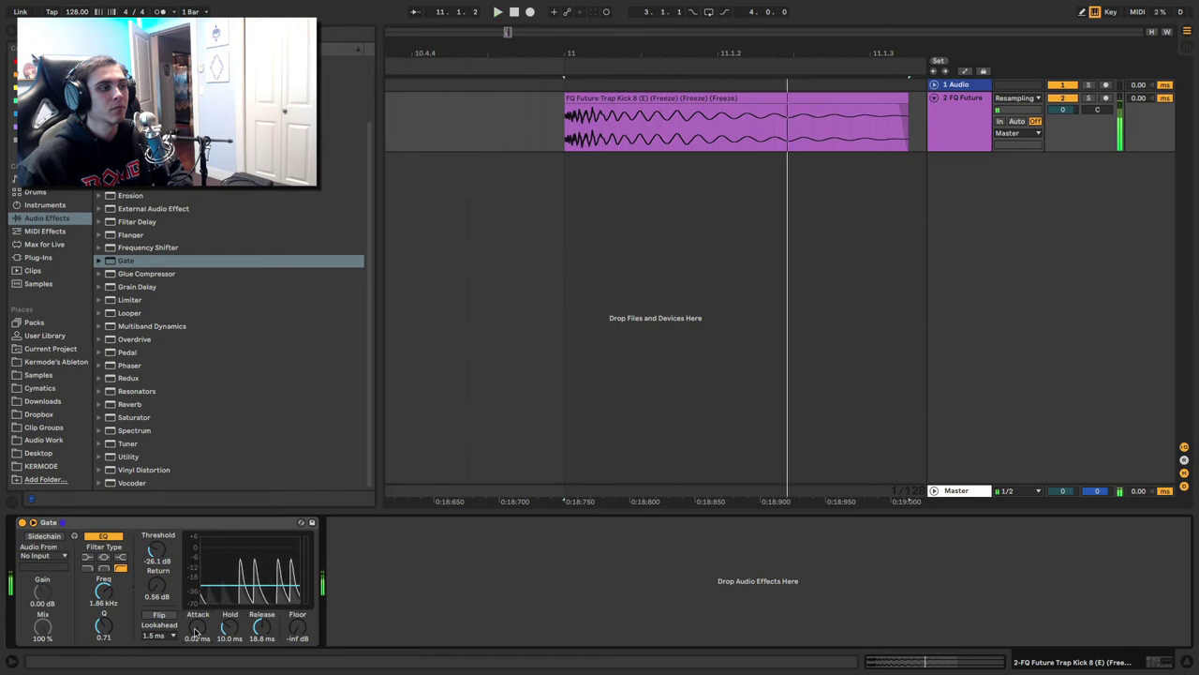
pyautogui.click(158, 635)
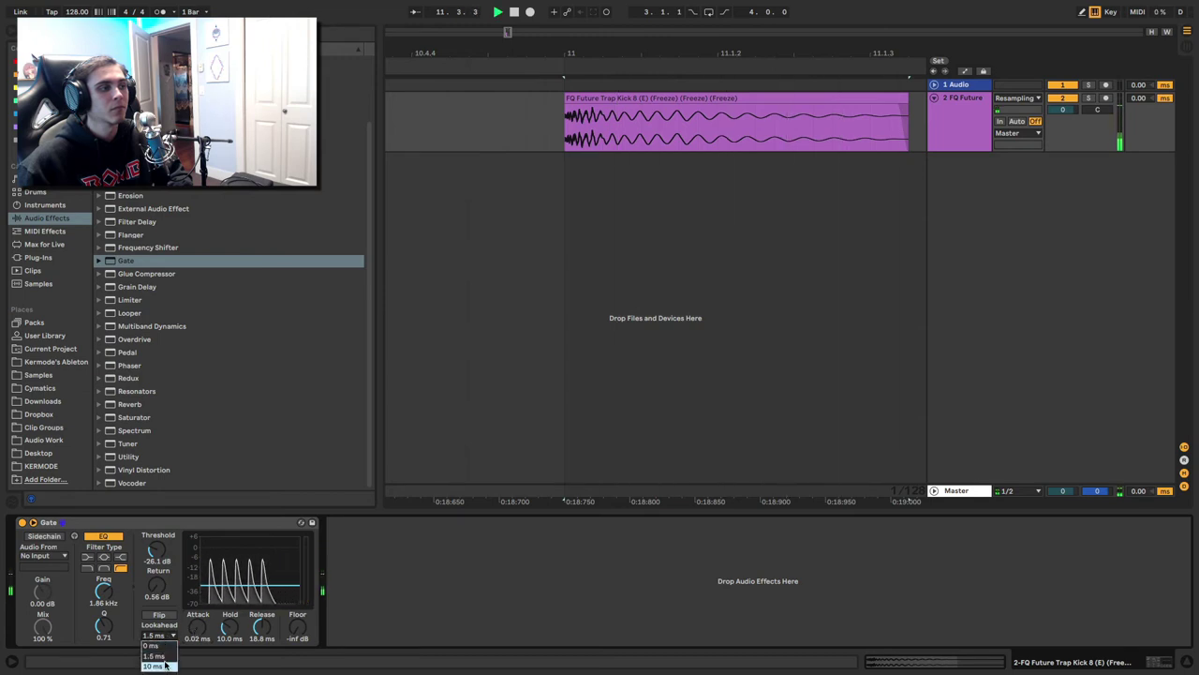
pyautogui.click(165, 665)
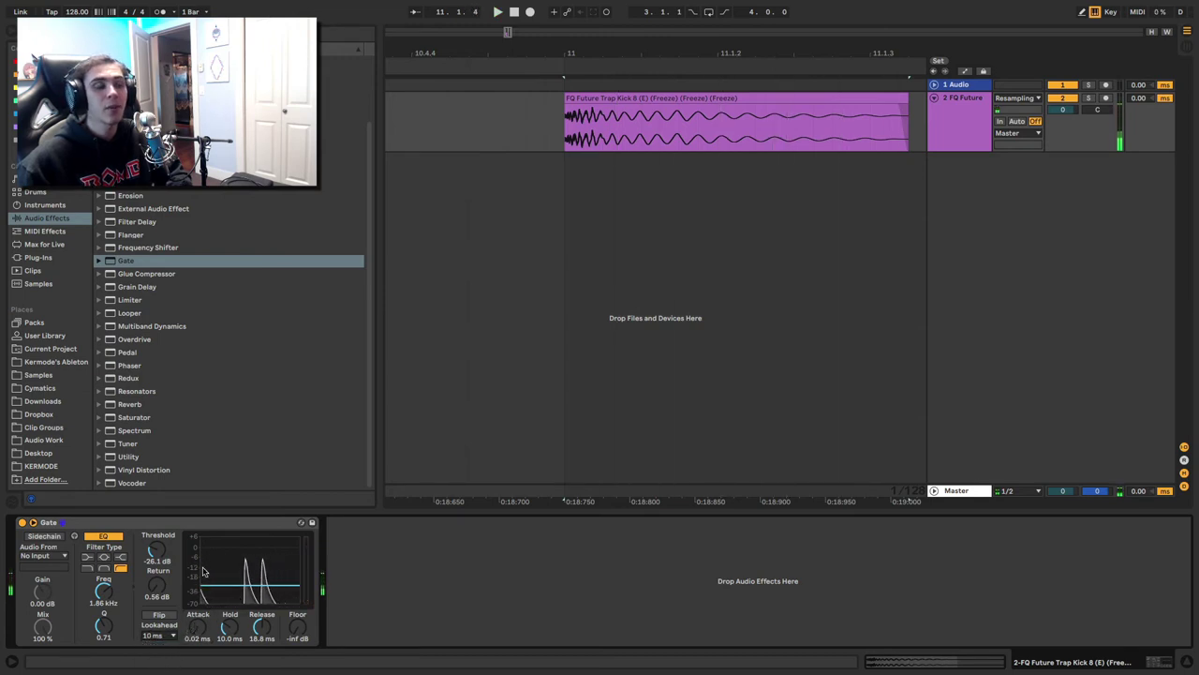
# Step: Group the Gate into an Audio Effect Rack and duplicate its chain
pyautogui.click(196, 522)
pyautogui.hotkey('ctrl', 'g')
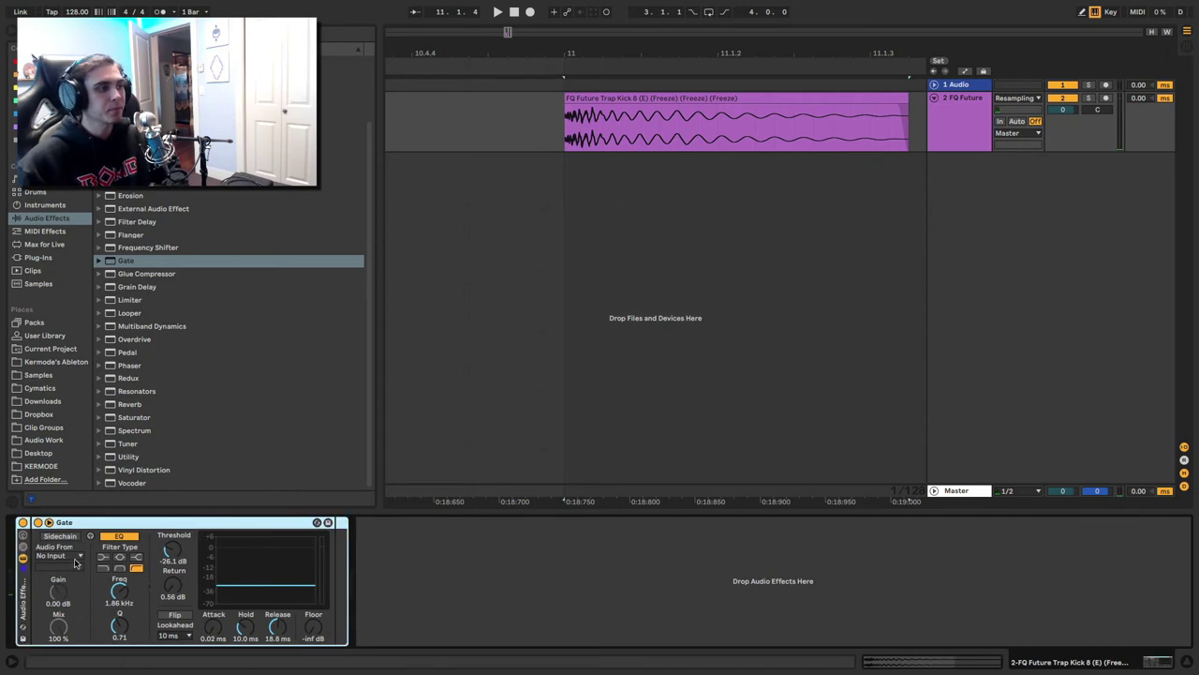
pyautogui.hotkey('ctrl', 'g')
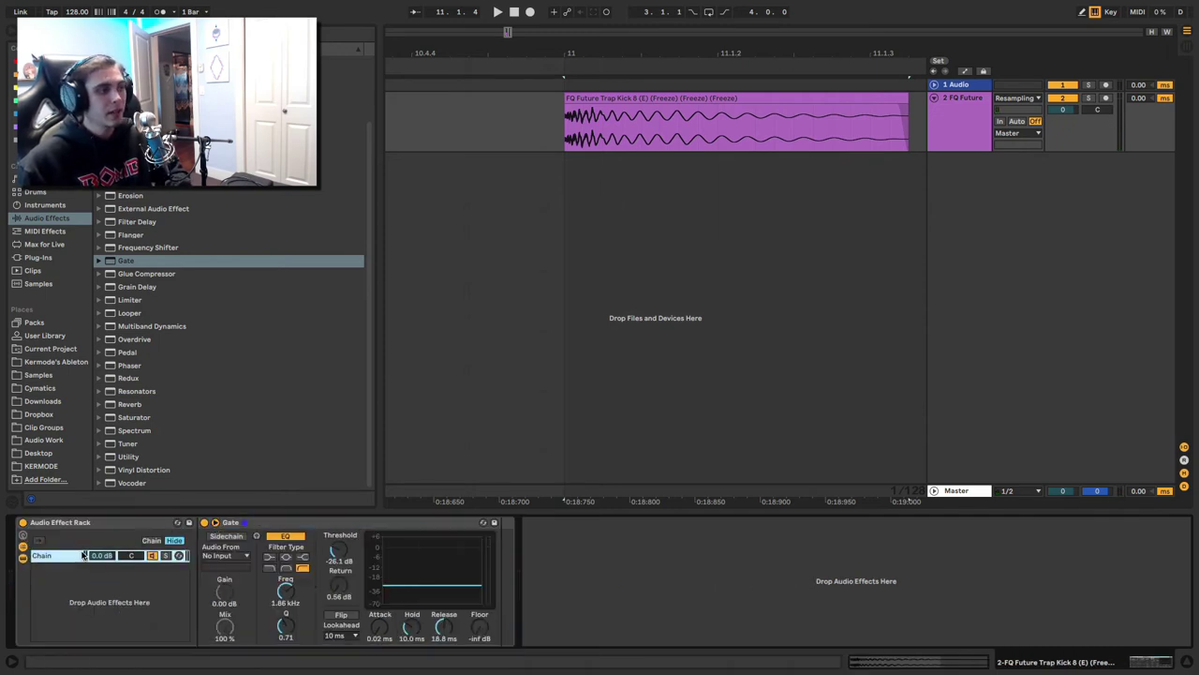
pyautogui.hotkey('ctrl', 'd')
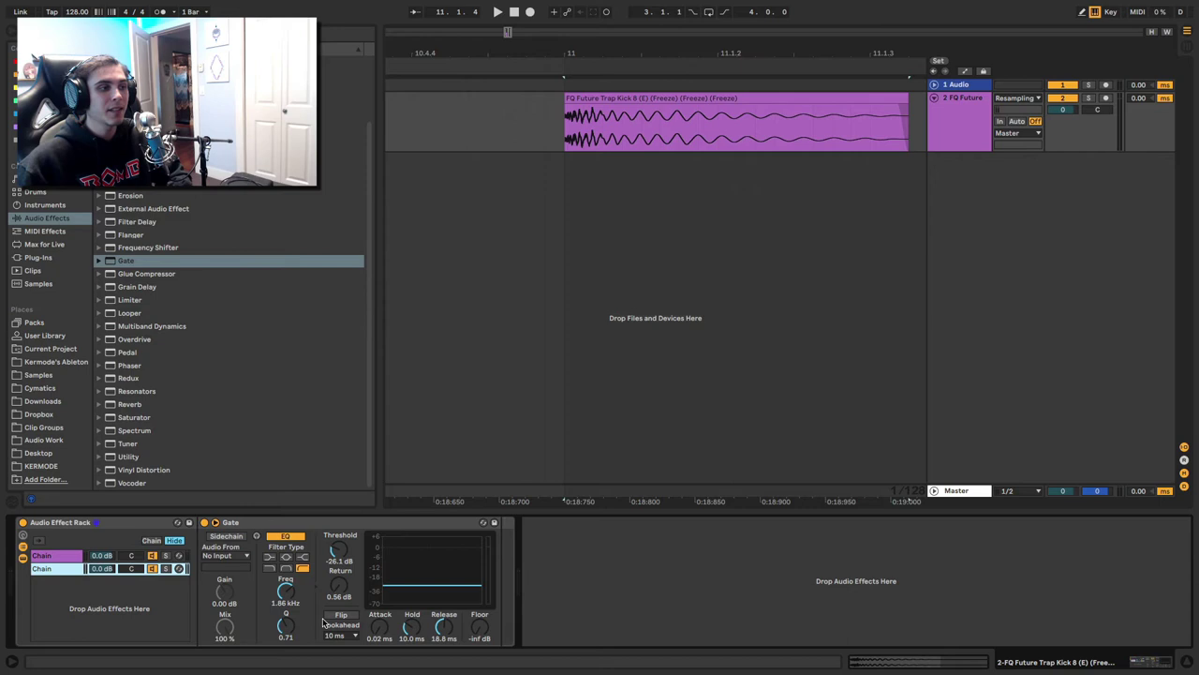
# Step: Enable Flip on the duplicated chain's Gate and audition the kick through that chain and the whole rack
pyautogui.click(340, 613)
pyautogui.click(166, 569)
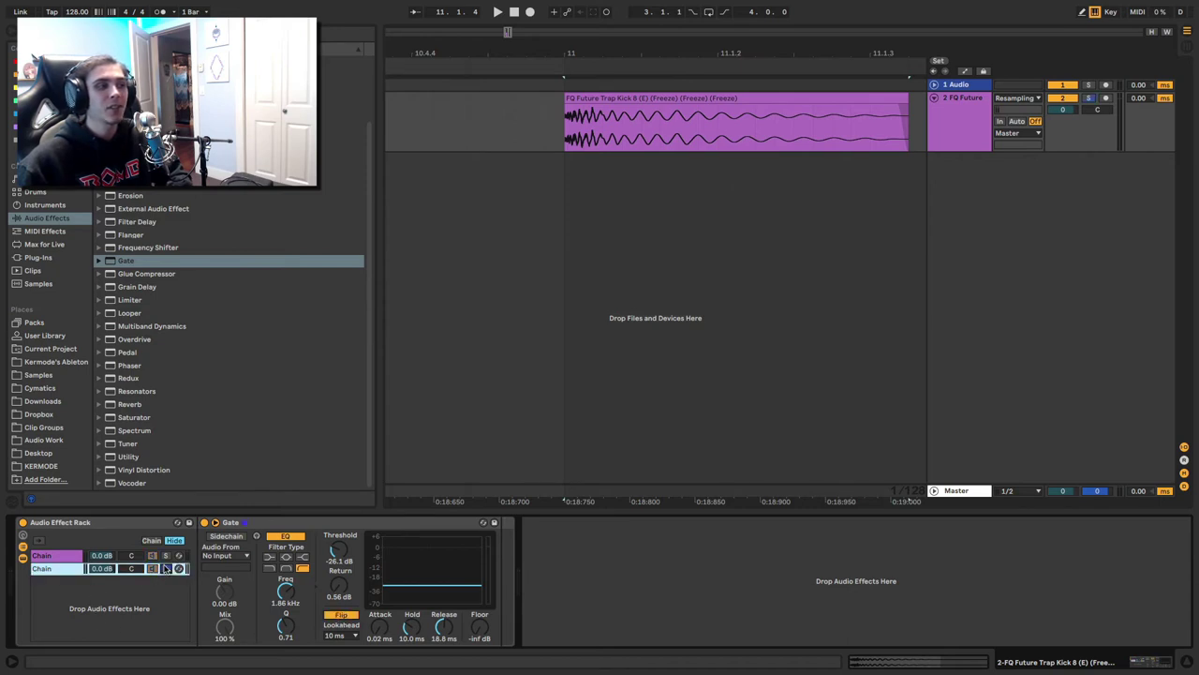
pyautogui.press('space')
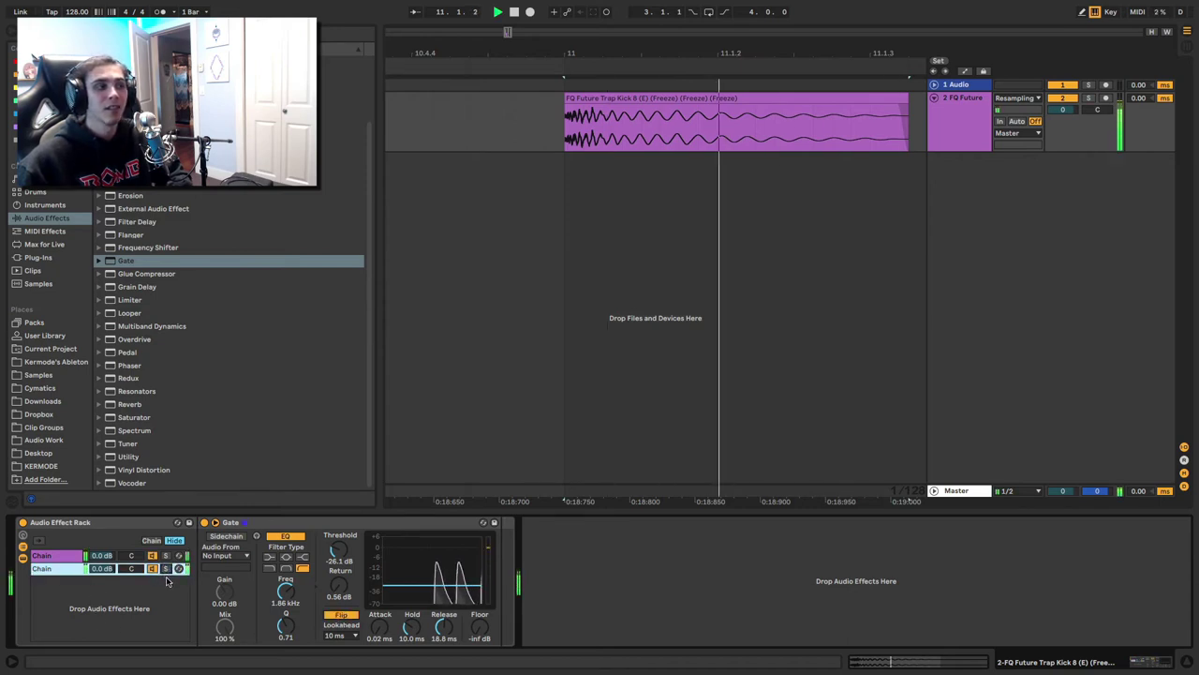
pyautogui.press('space')
pyautogui.click(39, 524)
pyautogui.press('space')
pyautogui.press('space')
pyautogui.press('space')
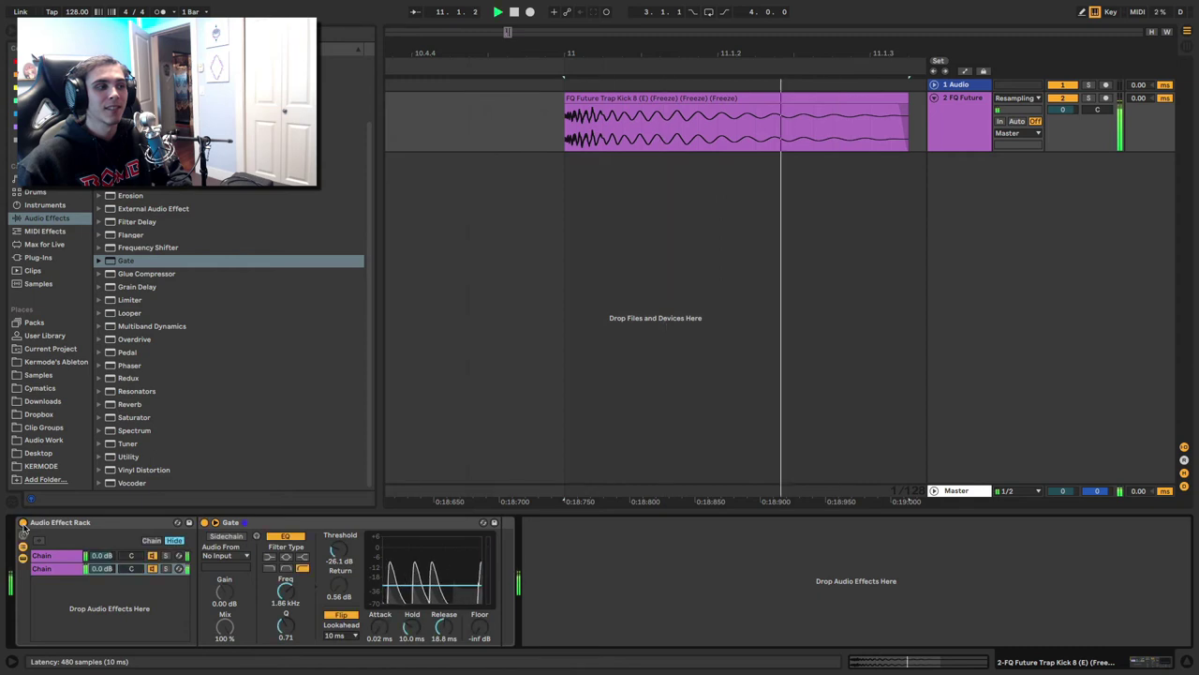
pyautogui.press('space')
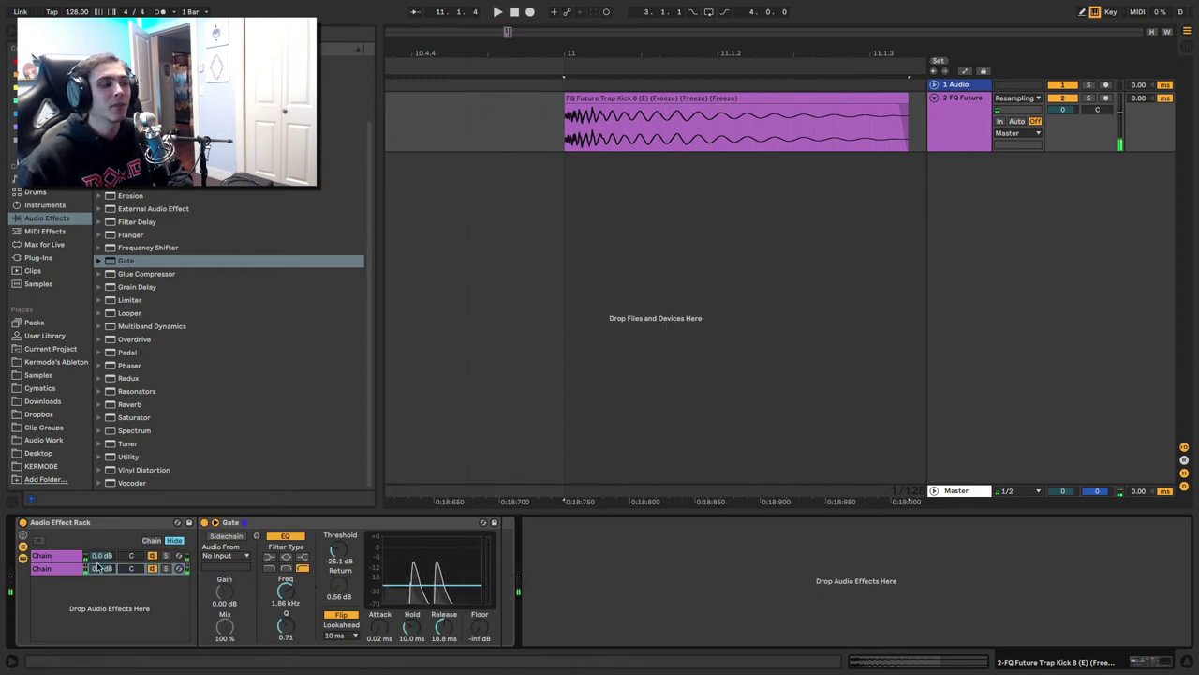
# Step: Add an Overdrive after the Gate on the rack's first chain and play the kick through it
pyautogui.click(100, 556)
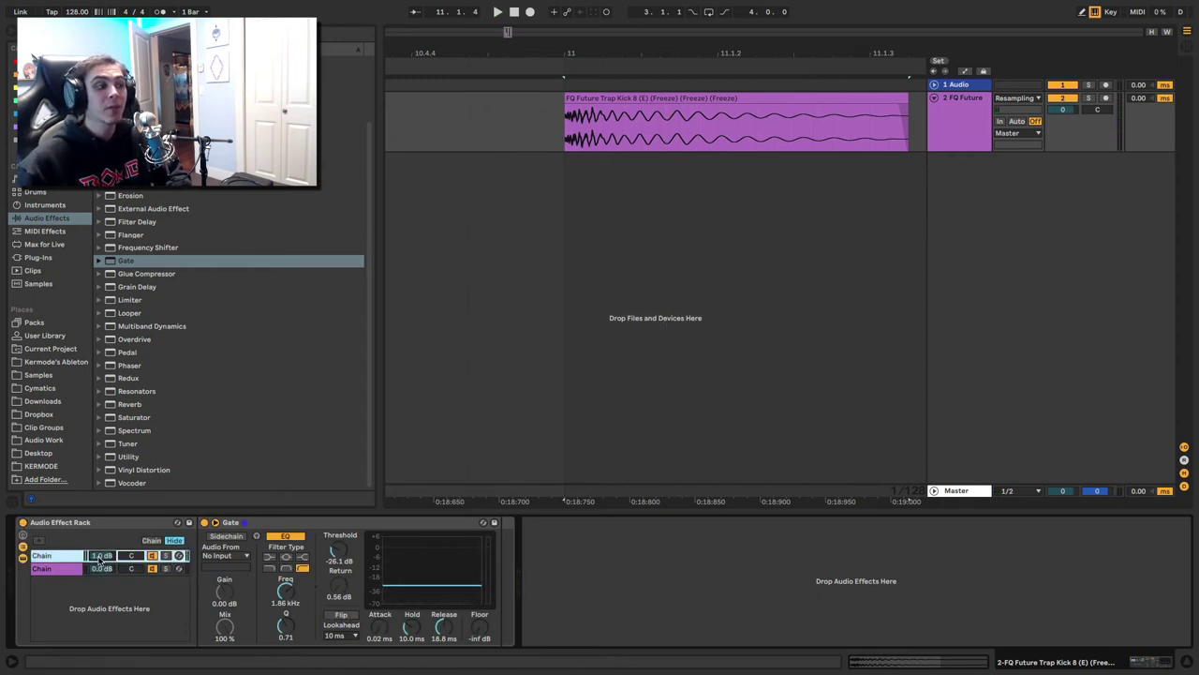
pyautogui.press('space')
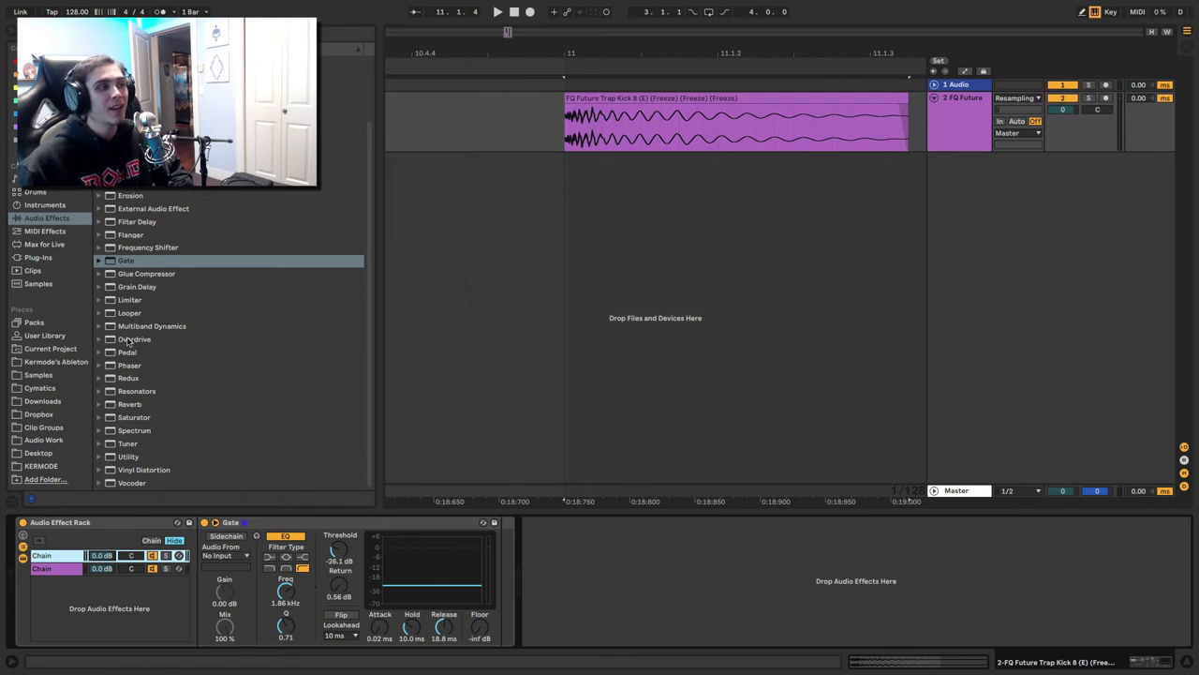
pyautogui.moveTo(128, 341); pyautogui.dragTo(145, 564)
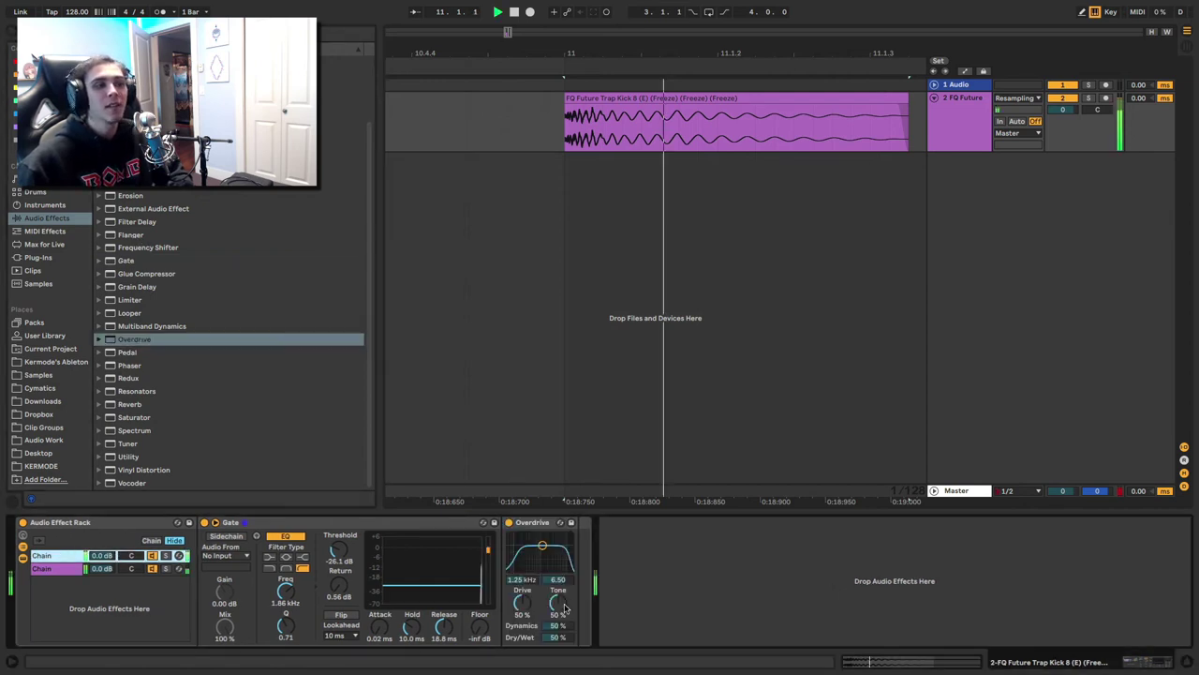
# Step: While the kick plays, set the Overdrive to 1.45 kHz, bandwidth 7.27, Drive 25 %, Tone 40 %, Dynamics 100 % and Dry/Wet 14 %
pyautogui.moveTo(554, 599); pyautogui.dragTo(553, 576)
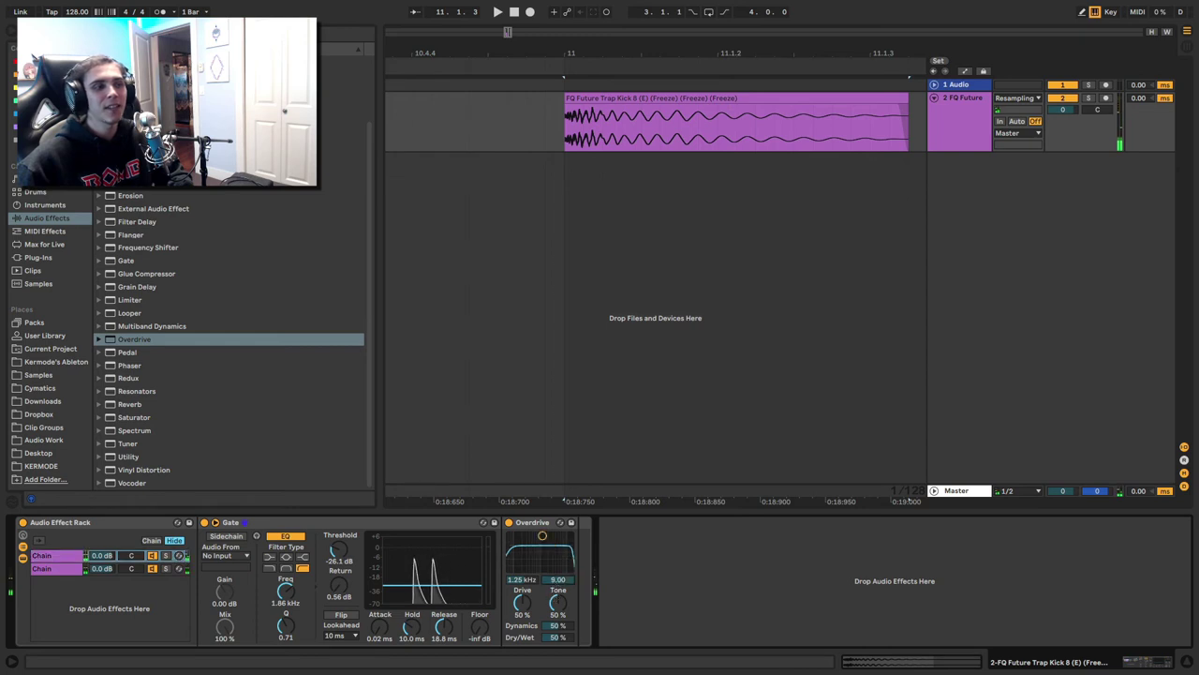
pyautogui.moveTo(541, 535); pyautogui.dragTo(553, 560)
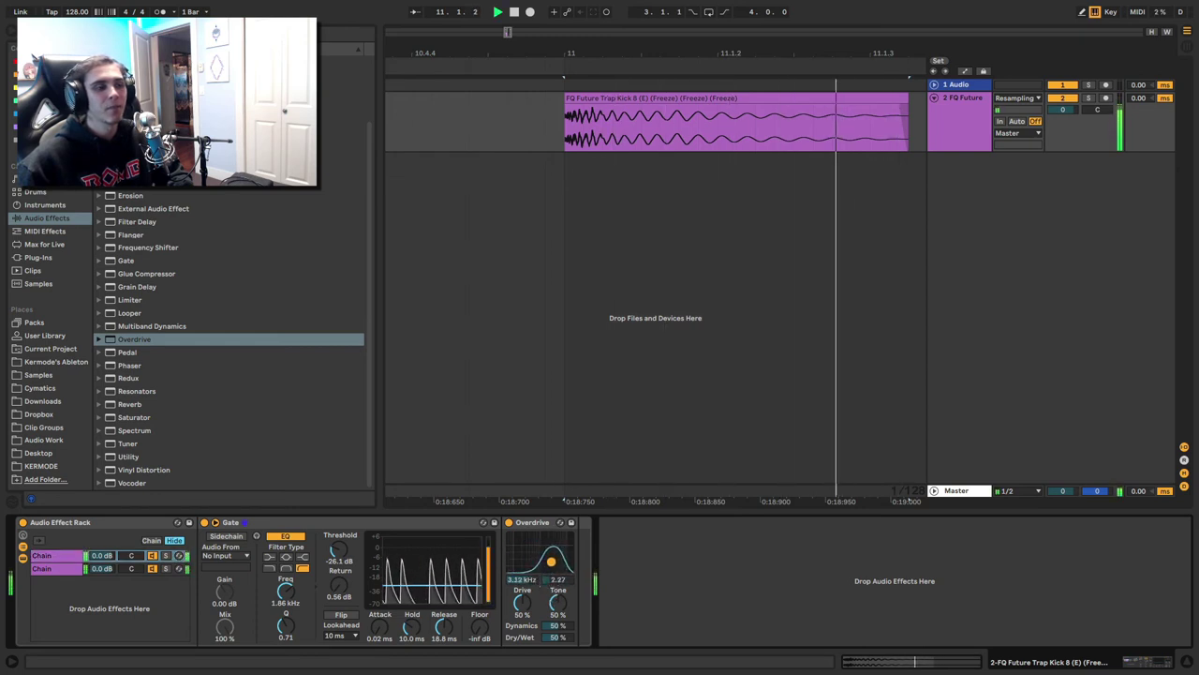
pyautogui.moveTo(554, 560); pyautogui.dragTo(554, 548)
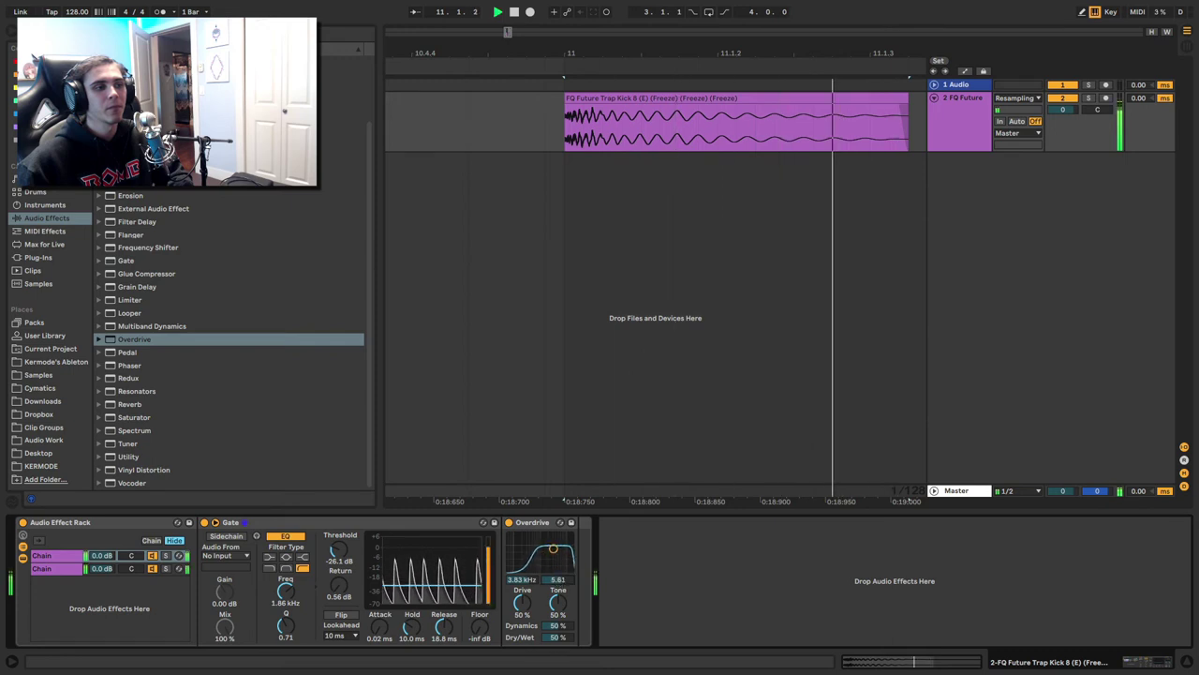
pyautogui.moveTo(557, 625); pyautogui.dragTo(506, 564)
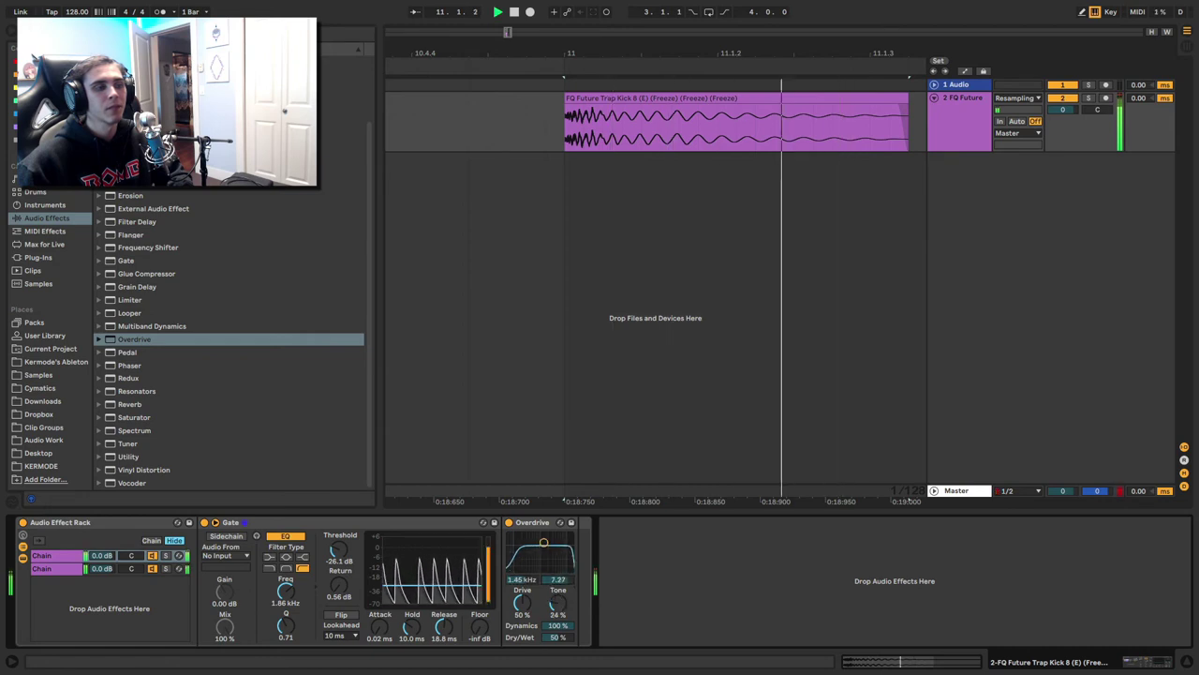
pyautogui.moveTo(559, 603)
pyautogui.mouseDown()
pyautogui.moveTo(523, 637)
pyautogui.moveTo(557, 673)
pyautogui.moveTo(557, 625)
pyautogui.mouseUp()
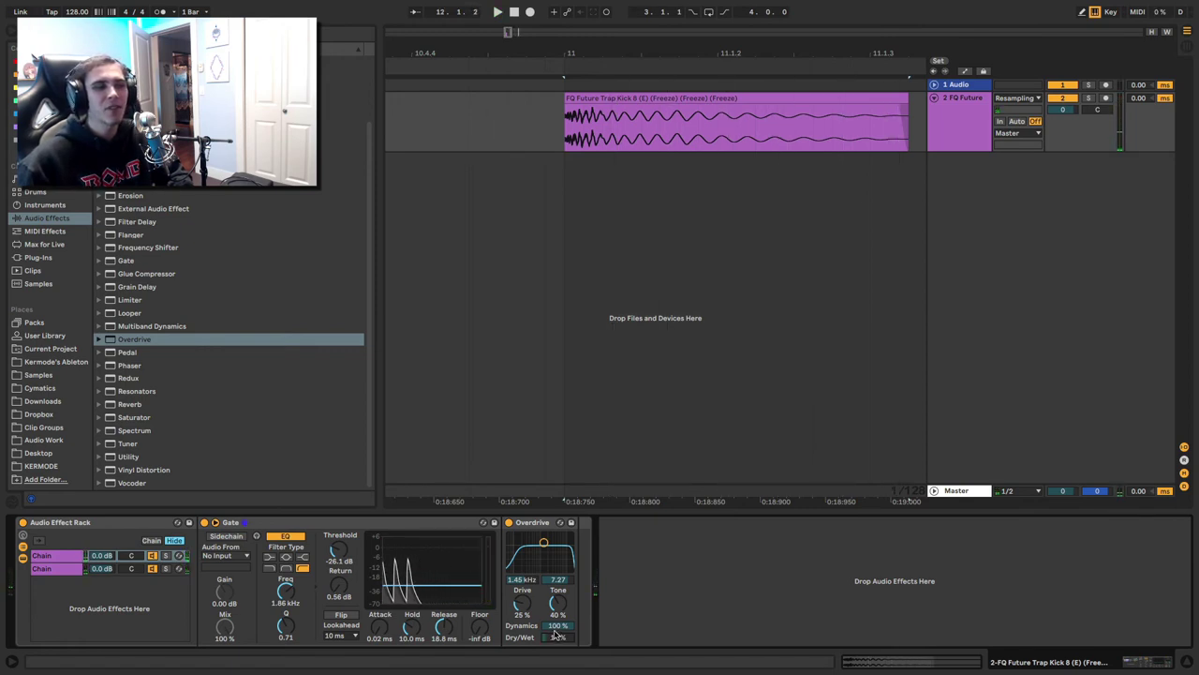
# Step: Replace the kick with the sample Cymatics - Heater Perc Loop 74 - 175 BPM, audition it and move the clip to bar 9
pyautogui.click(901, 101)
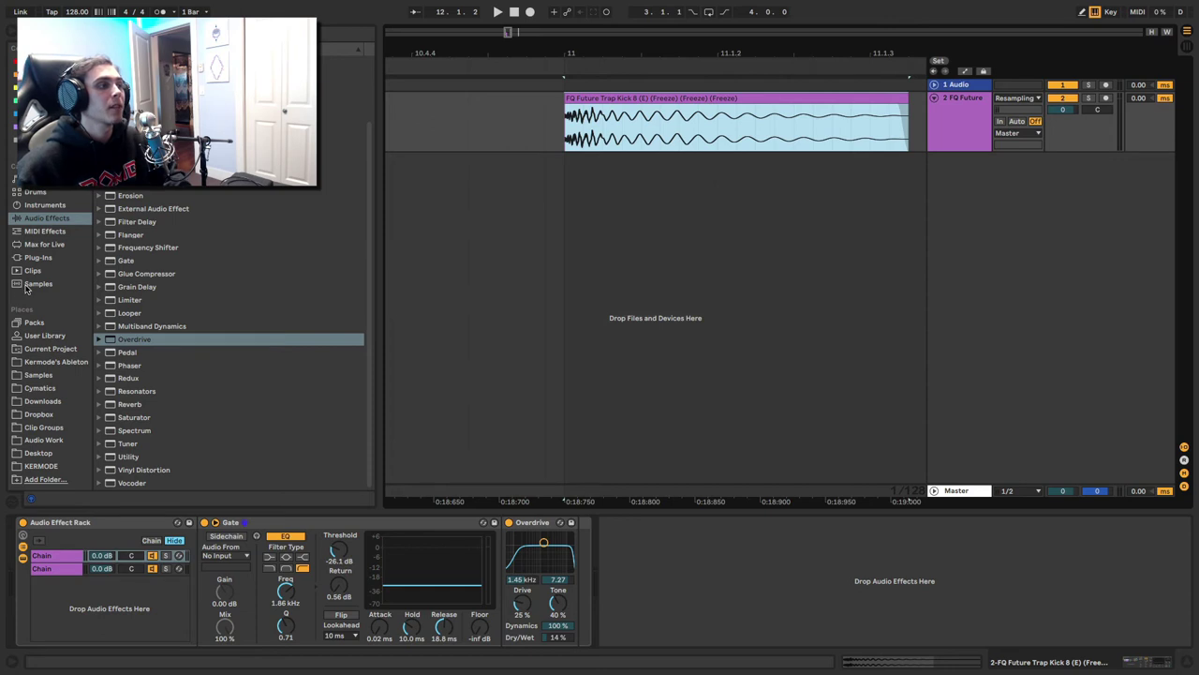
pyautogui.click(35, 283)
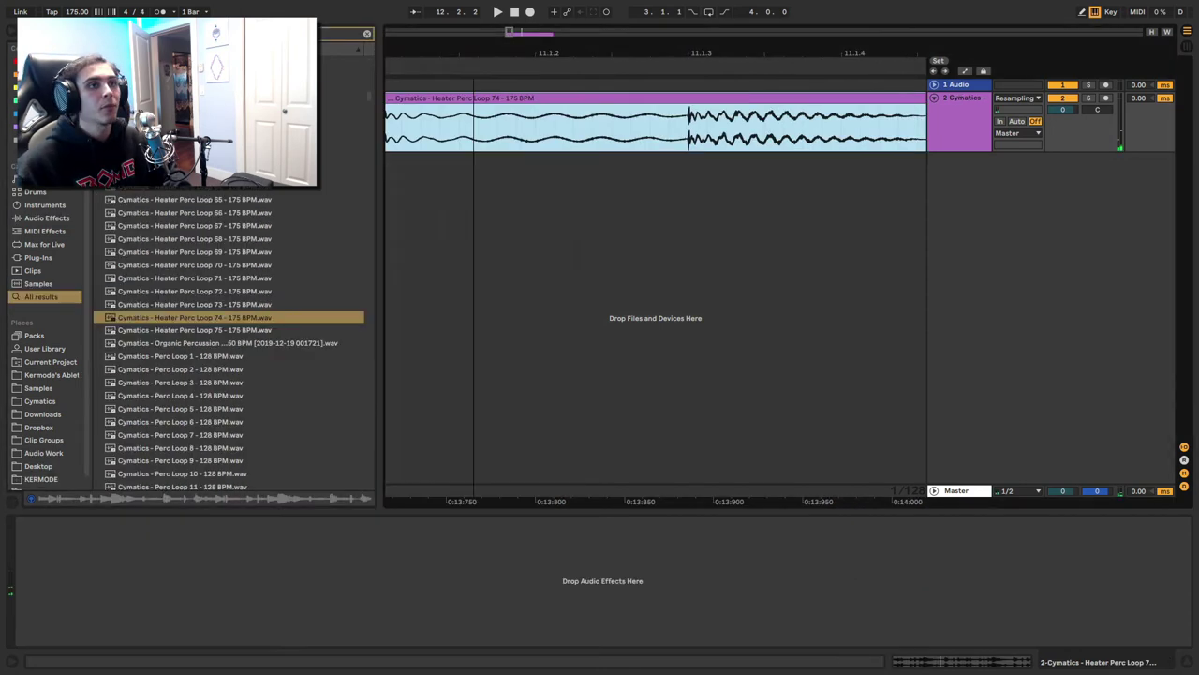
pyautogui.moveTo(621, 75)
pyautogui.mouseDown()
pyautogui.moveTo(609, 68)
pyautogui.moveTo(622, 62)
pyautogui.mouseUp()
pyautogui.press('space')
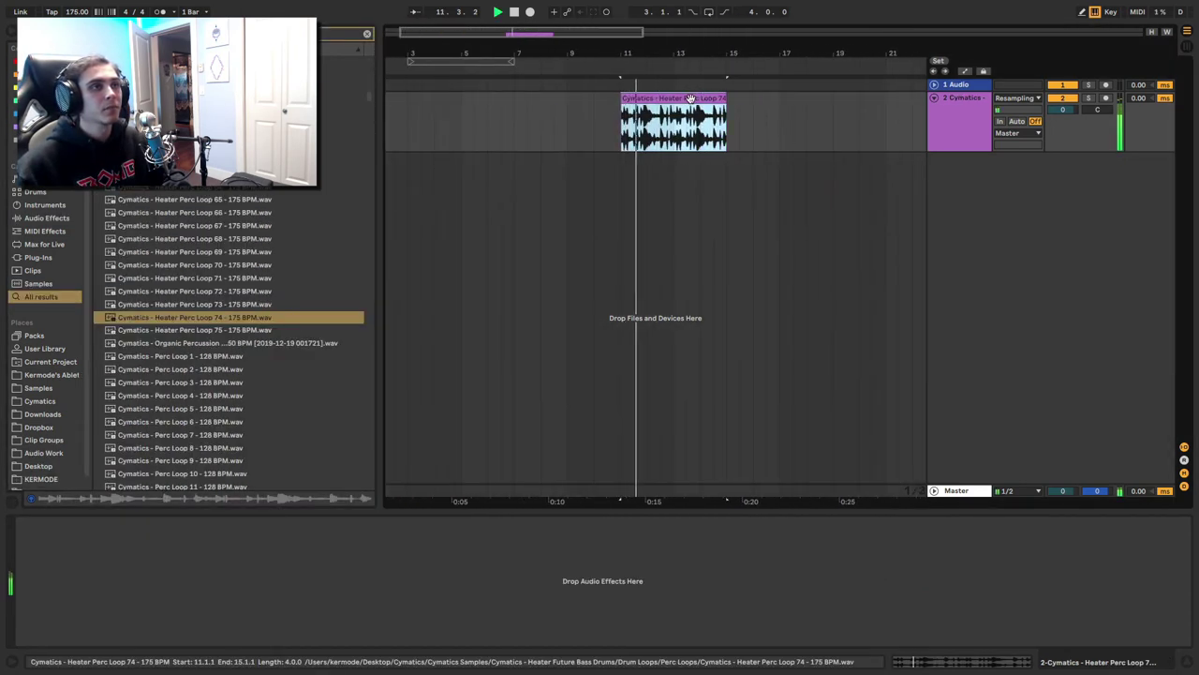
pyautogui.moveTo(696, 110); pyautogui.dragTo(643, 110)
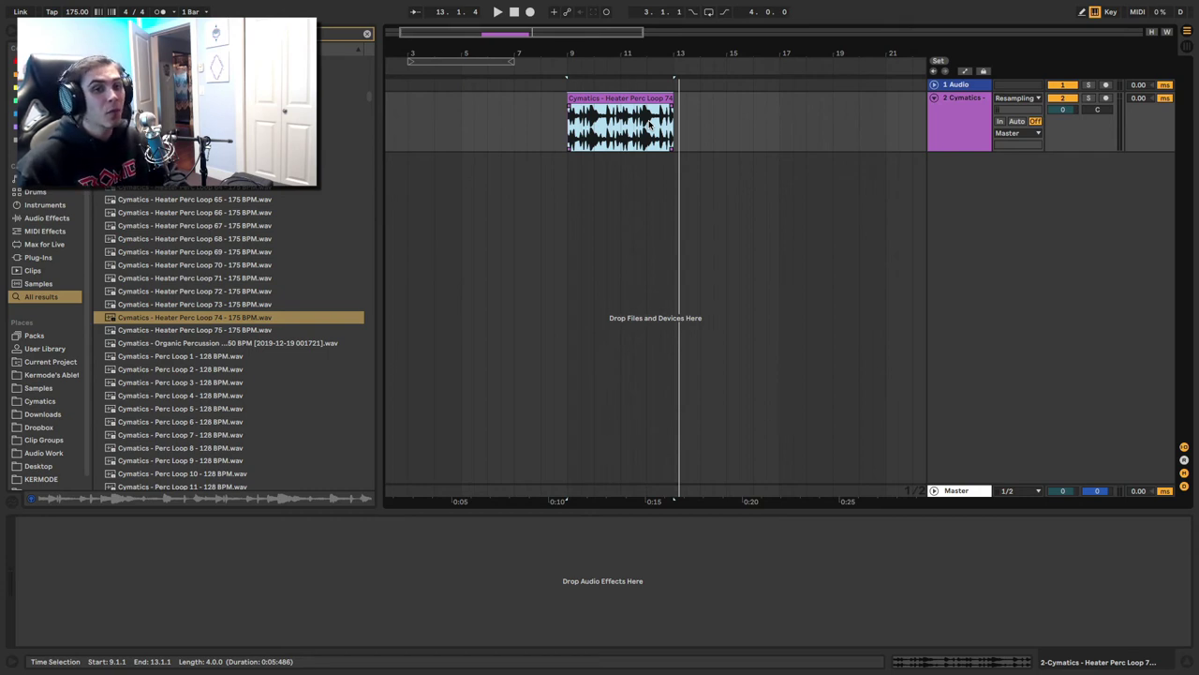
# Step: Split the perc loop clip at the transients at 9.1.3, 9.2.1, 9.3.1 and 9.3.3
pyautogui.moveTo(583, 55); pyautogui.dragTo(522, 51)
pyautogui.click(523, 137)
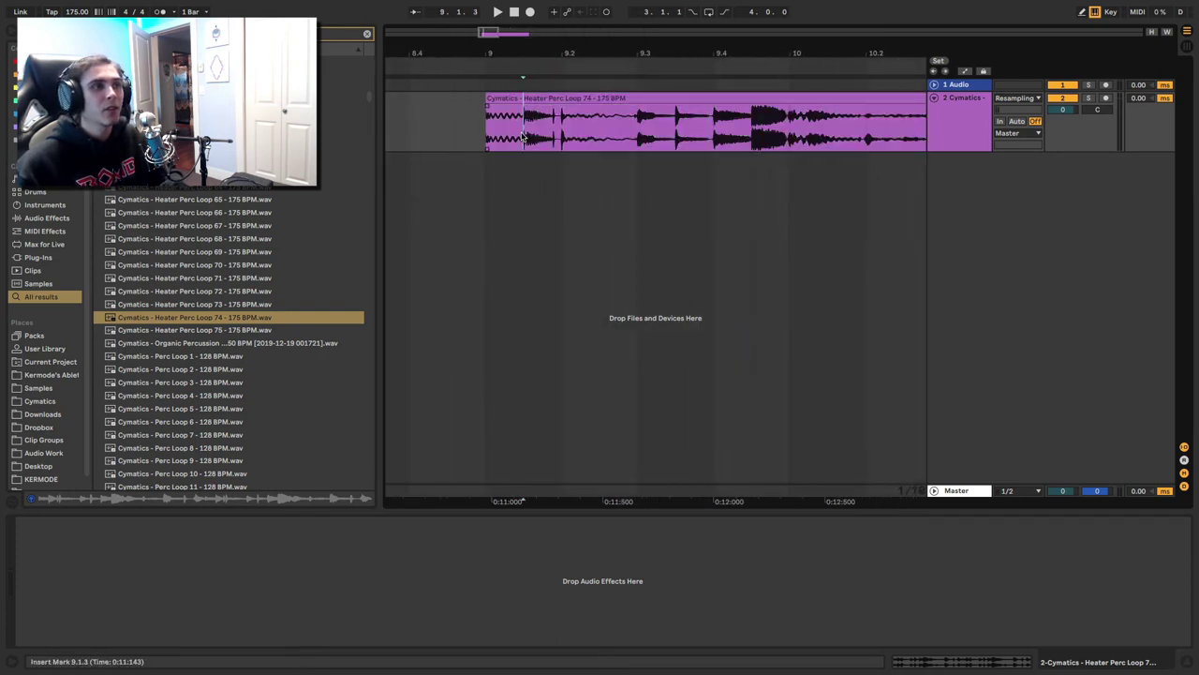
pyautogui.hotkey('ctrl', 'e')
pyautogui.press('Right')
pyautogui.press('Right')
pyautogui.press('Right')
pyautogui.hotkey('ctrl', 'e')
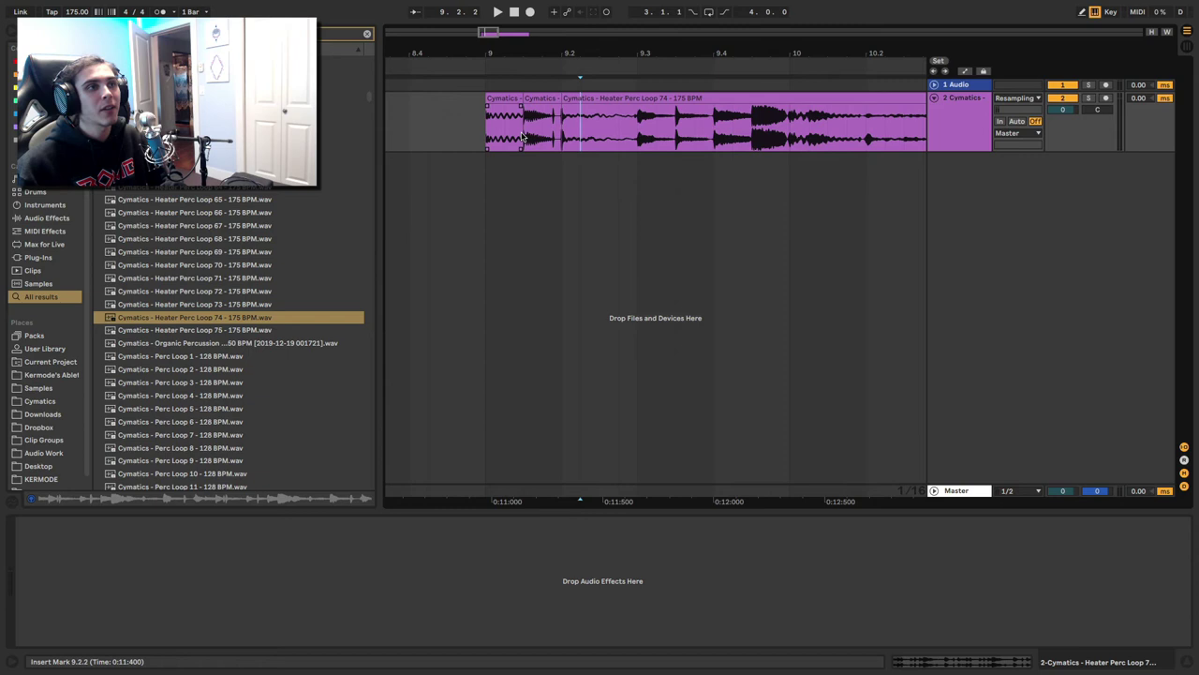
pyautogui.hotkey('ctrl', 'e')
pyautogui.press('Right')
pyautogui.hotkey('ctrl', 'e')
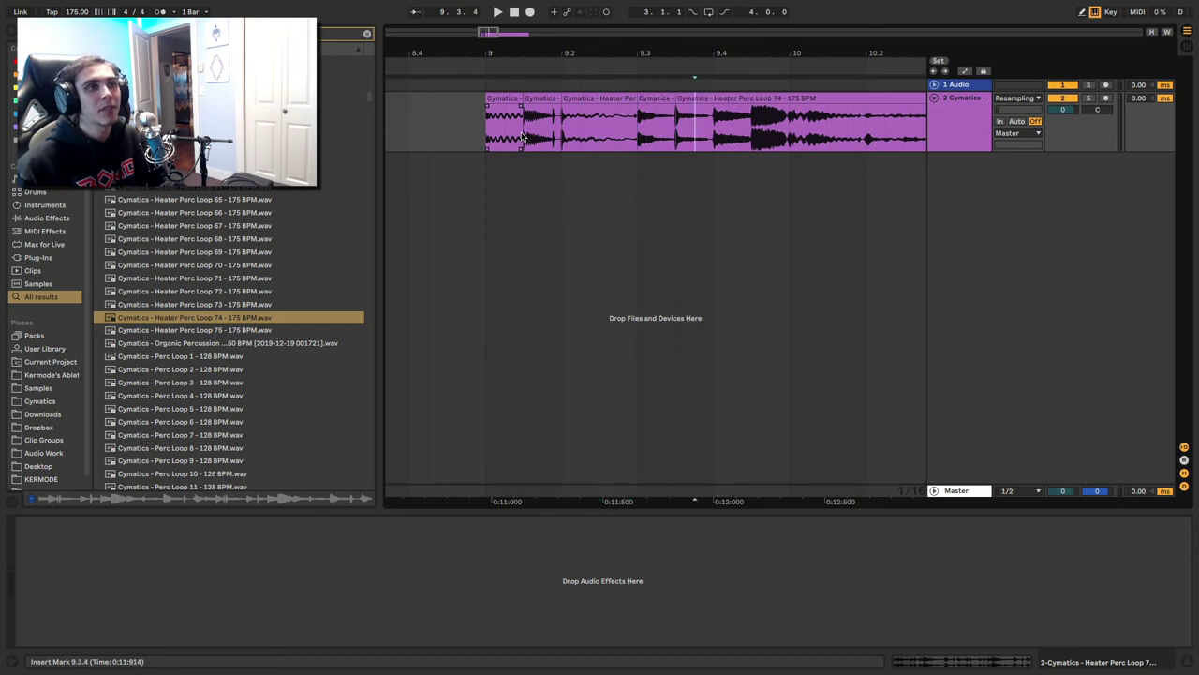
# Step: Continue splitting the perc loop at its transients at 9.4.1, 9.4.3, 10.1.1 and 10.2.1
pyautogui.press('Right')
pyautogui.hotkey('ctrl', 'e')
pyautogui.press('Right')
pyautogui.press('Right')
pyautogui.hotkey('ctrl', 'e')
pyautogui.press('Right')
pyautogui.press('Right')
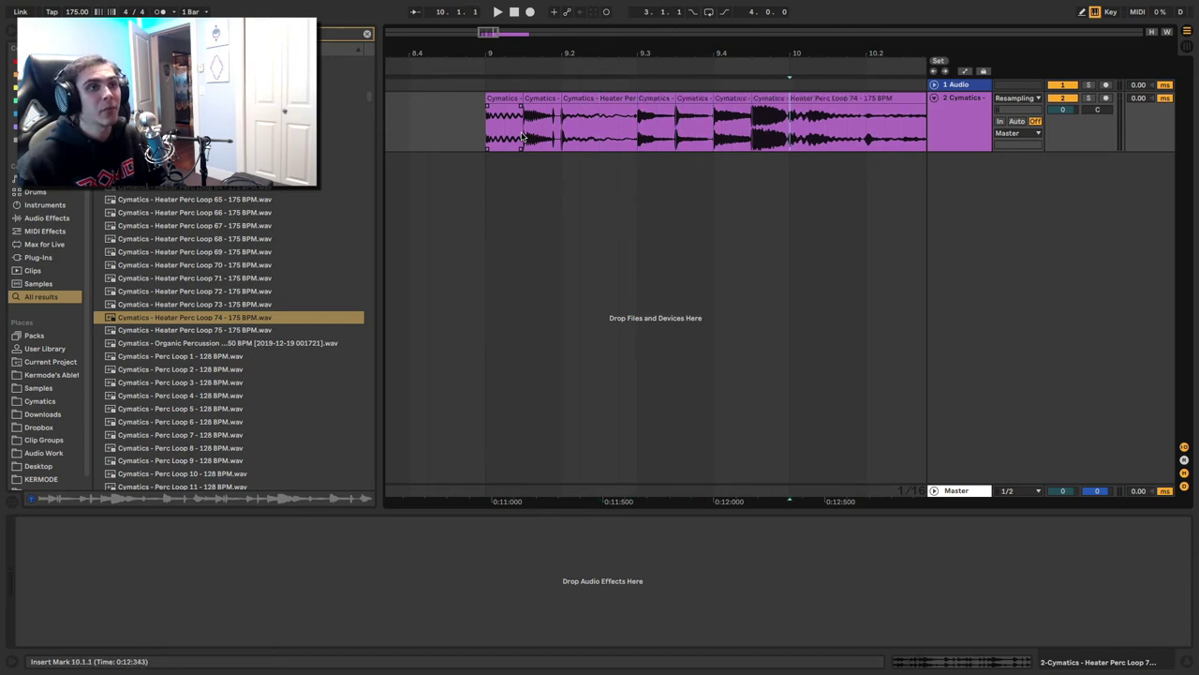
pyautogui.hotkey('ctrl', 'e')
pyautogui.press('Right')
pyautogui.press('Right')
pyautogui.hotkey('ctrl', 'e')
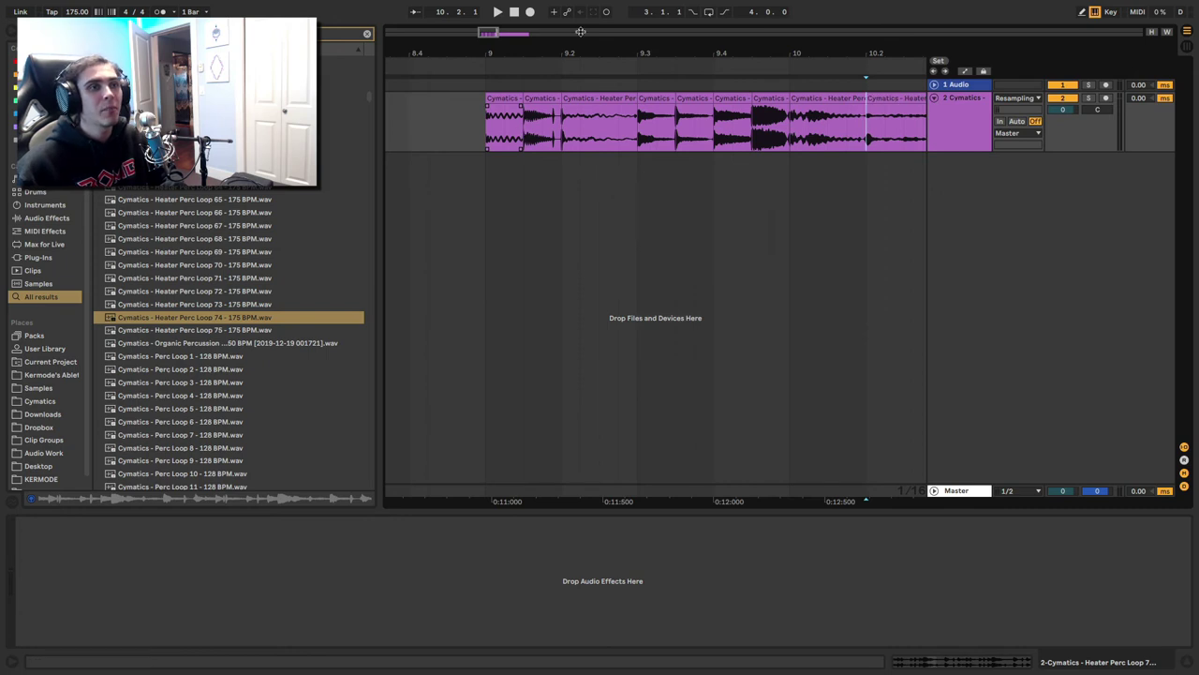
# Step: Split the rest of the loop's second bar at 10.3.1, 10.4.1 and 11.1.1
pyautogui.moveTo(849, 51)
pyautogui.mouseDown()
pyautogui.moveTo(789, 45)
pyautogui.moveTo(712, 11)
pyautogui.mouseUp()
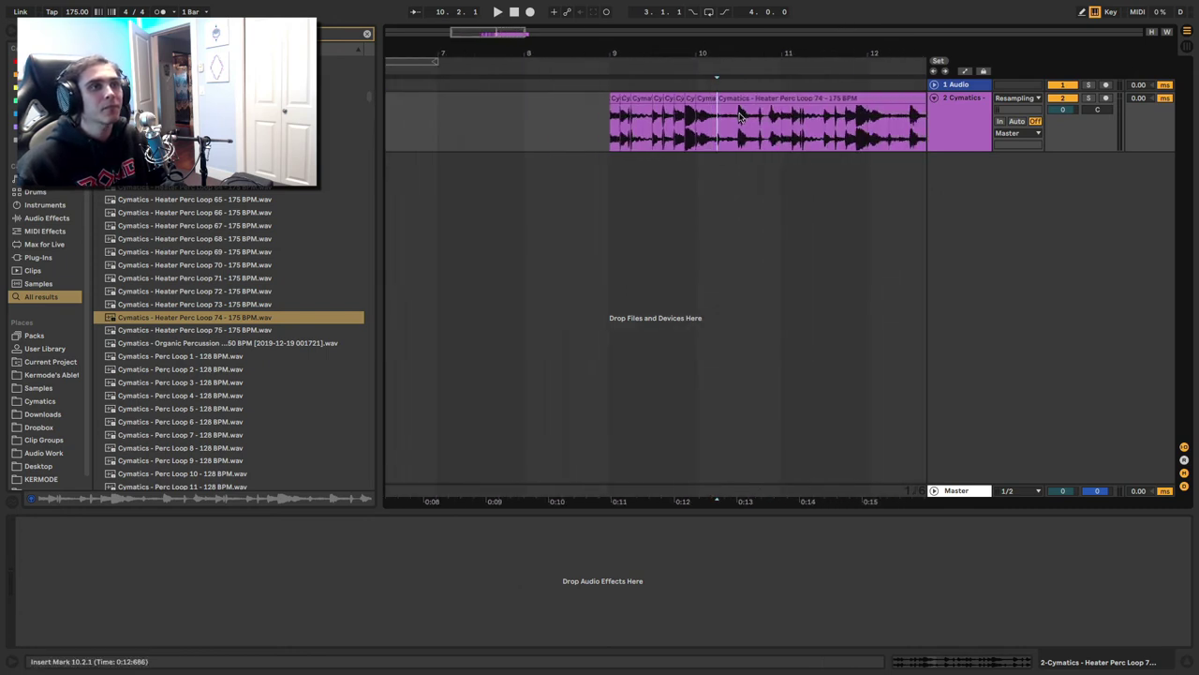
pyautogui.click(739, 117)
pyautogui.hotkey('ctrl', 'e')
pyautogui.press('Right')
pyautogui.hotkey('ctrl', 'e')
pyautogui.press('Right')
pyautogui.hotkey('ctrl', 'e')
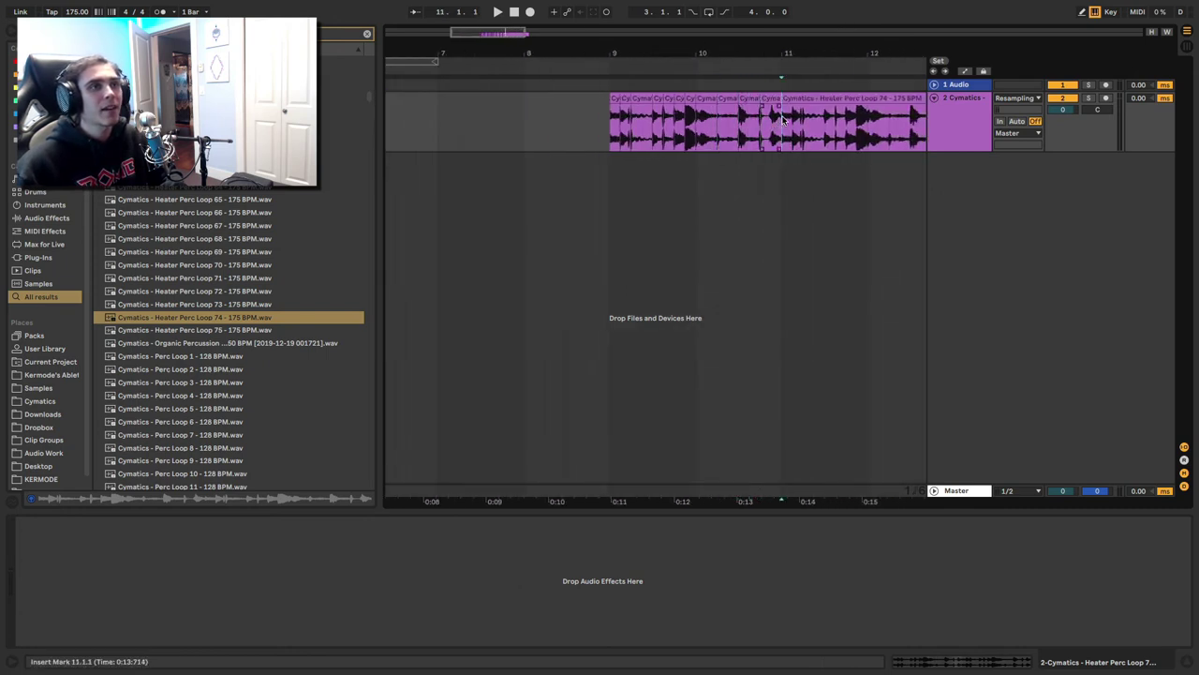
# Step: Look over the slices from bar 9 to bar 11 and play the sliced loop from its start
pyautogui.moveTo(608, 60); pyautogui.dragTo(627, 115)
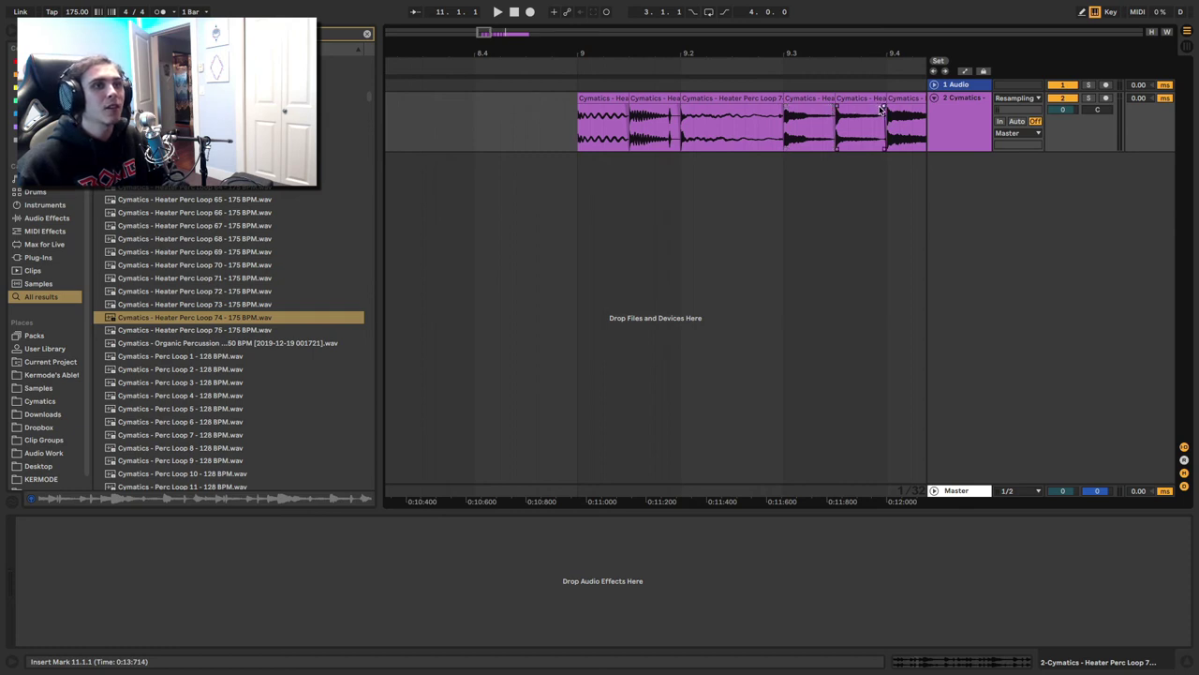
pyautogui.moveTo(878, 57); pyautogui.dragTo(719, 58)
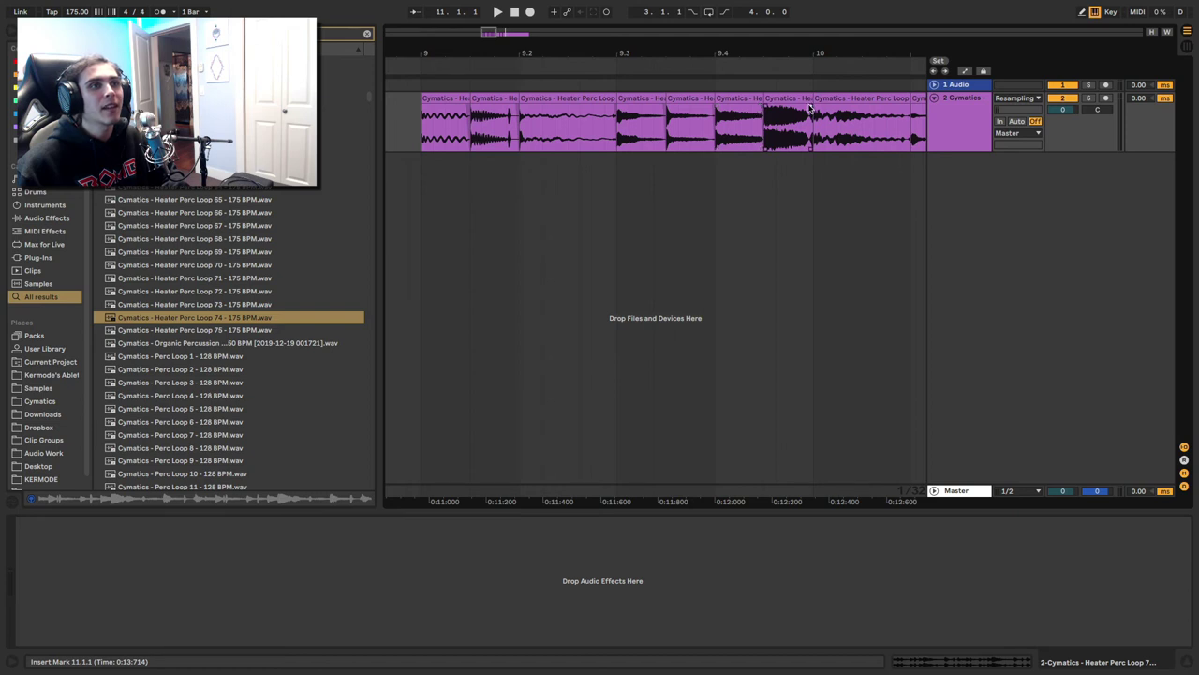
pyautogui.moveTo(811, 58); pyautogui.dragTo(710, 43)
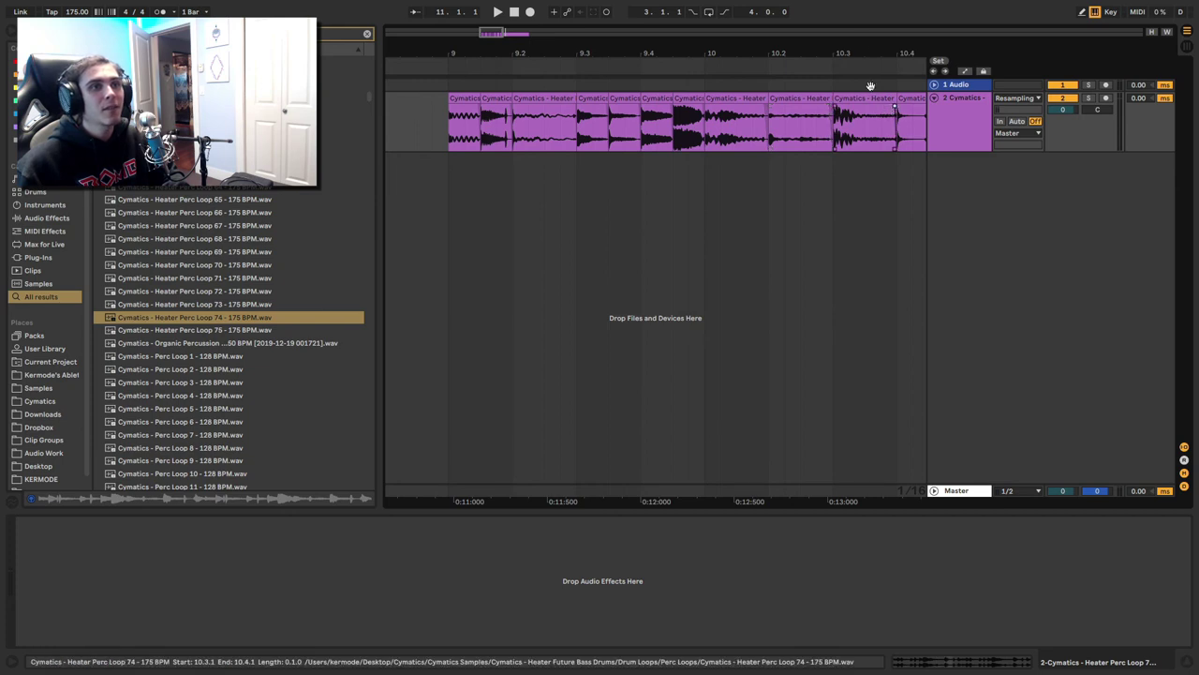
pyautogui.moveTo(861, 56); pyautogui.dragTo(808, 54)
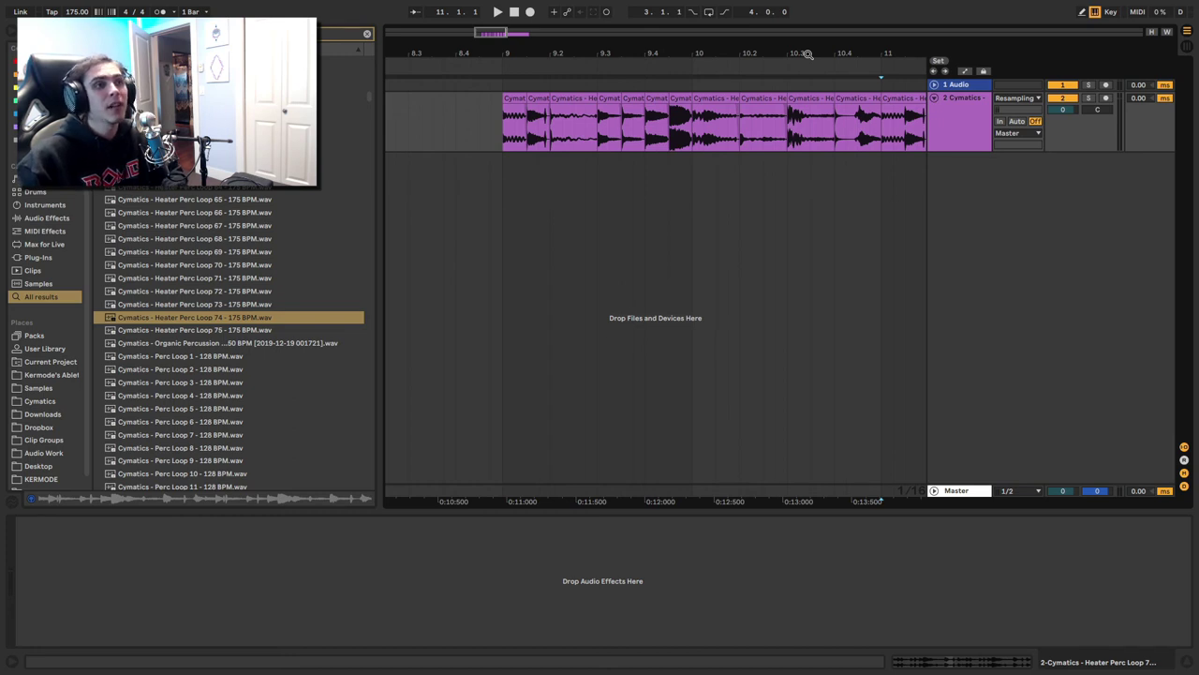
pyautogui.click(511, 101)
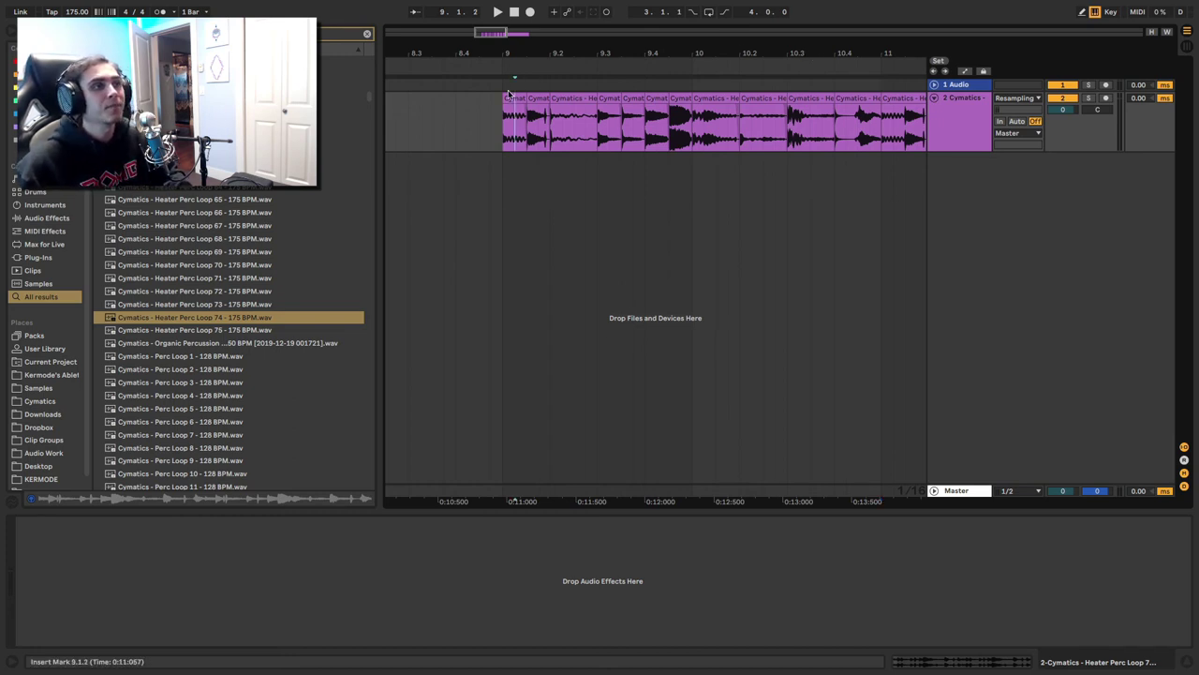
pyautogui.press('space')
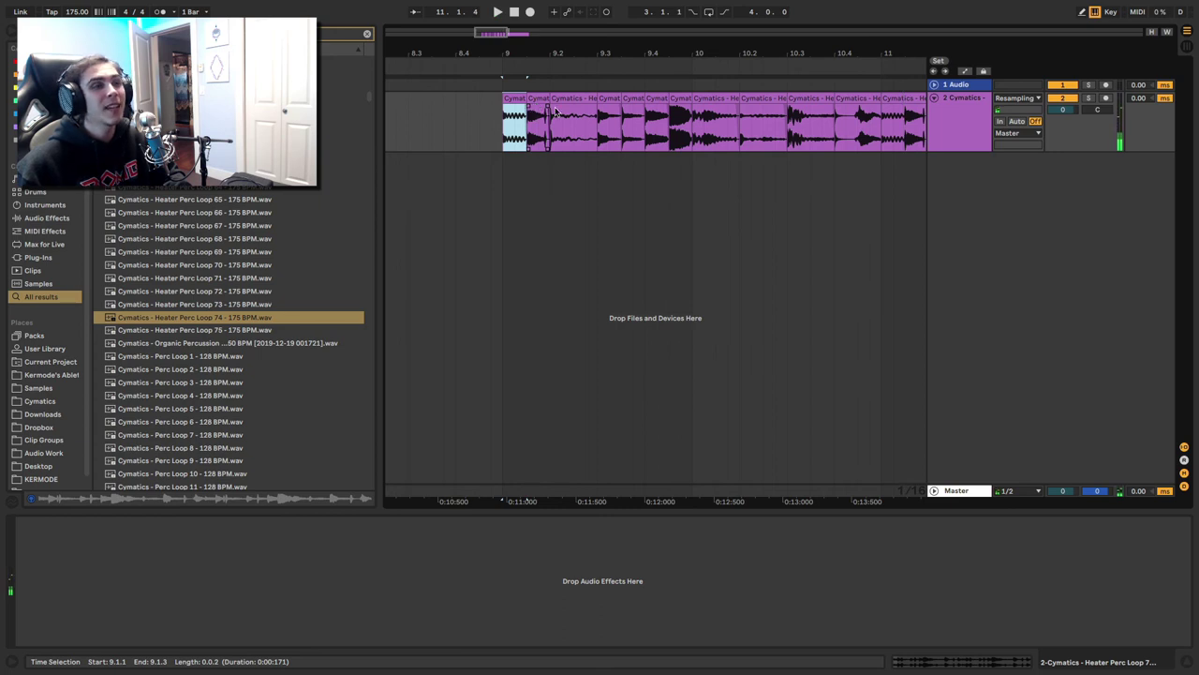
pyautogui.press('space')
# Step: Draw full-length fade-outs on the loop's slices from bar 9 up to 10.2 and play the result
pyautogui.click(413, 134)
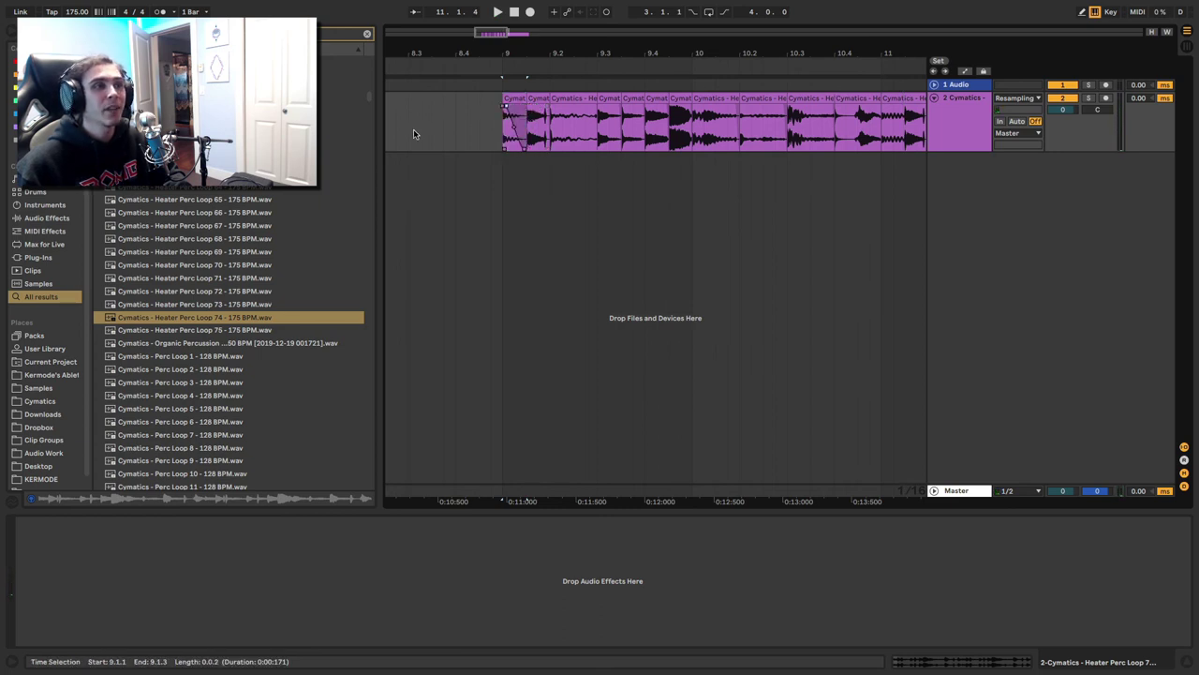
pyautogui.moveTo(547, 108); pyautogui.dragTo(433, 101)
pyautogui.moveTo(618, 108); pyautogui.dragTo(579, 109)
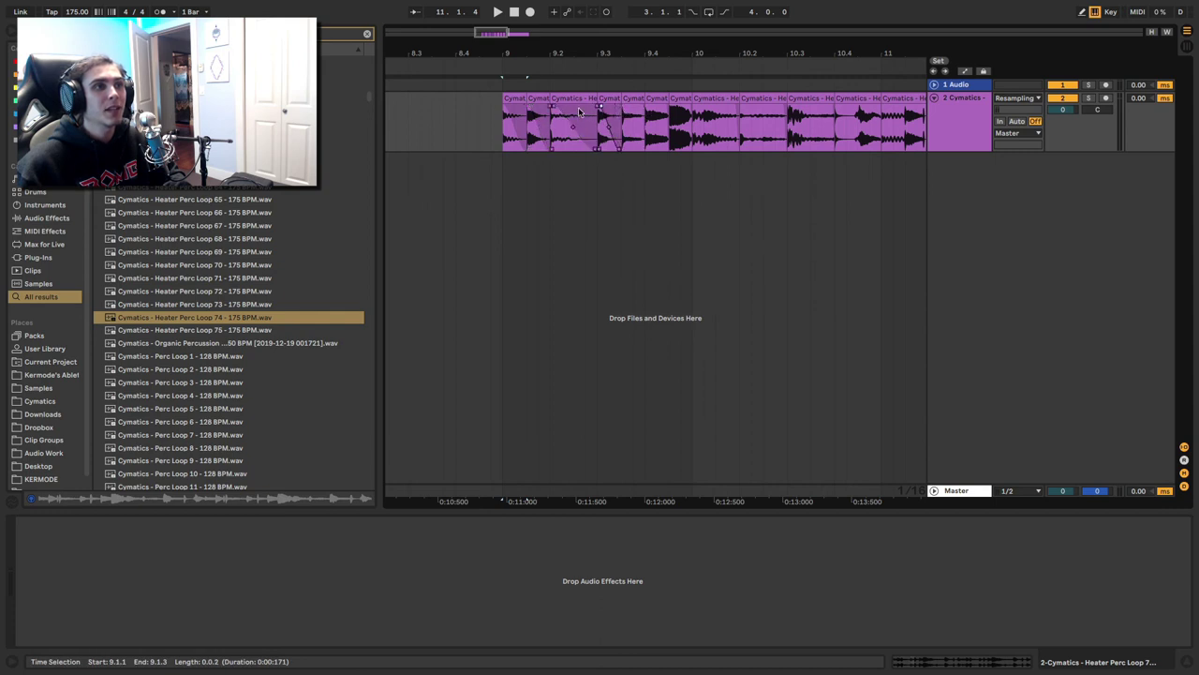
pyautogui.click(527, 101)
pyautogui.press('space')
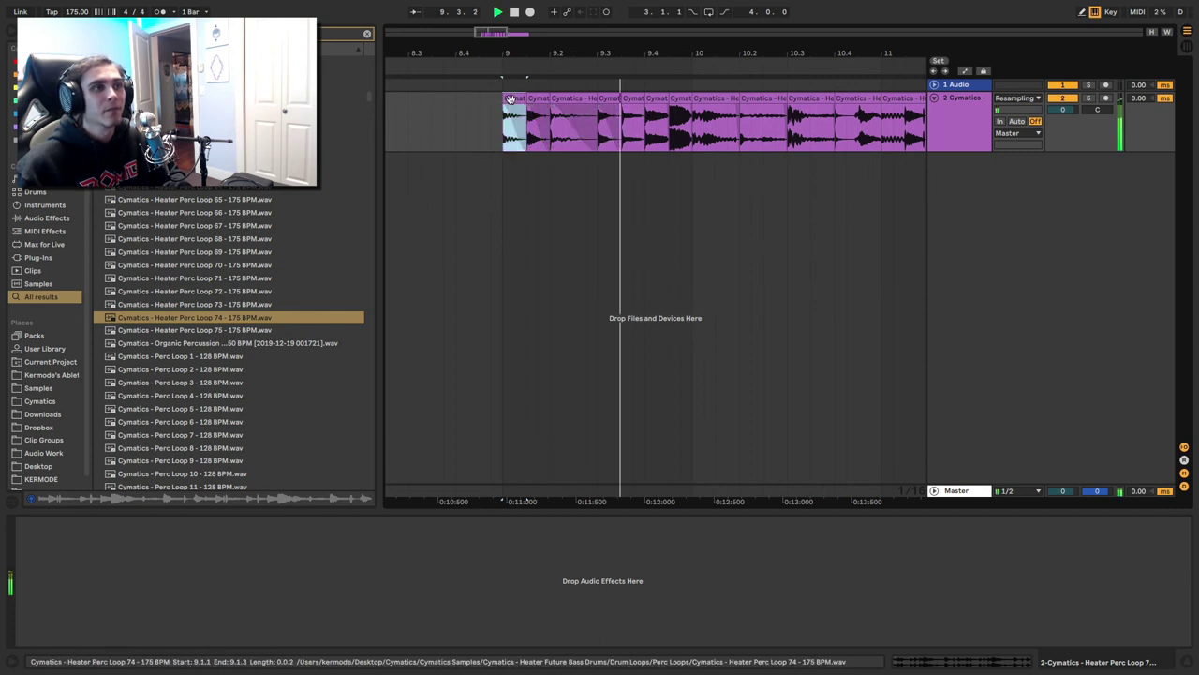
pyautogui.press('space')
pyautogui.press('space')
pyautogui.moveTo(667, 107); pyautogui.dragTo(695, 107)
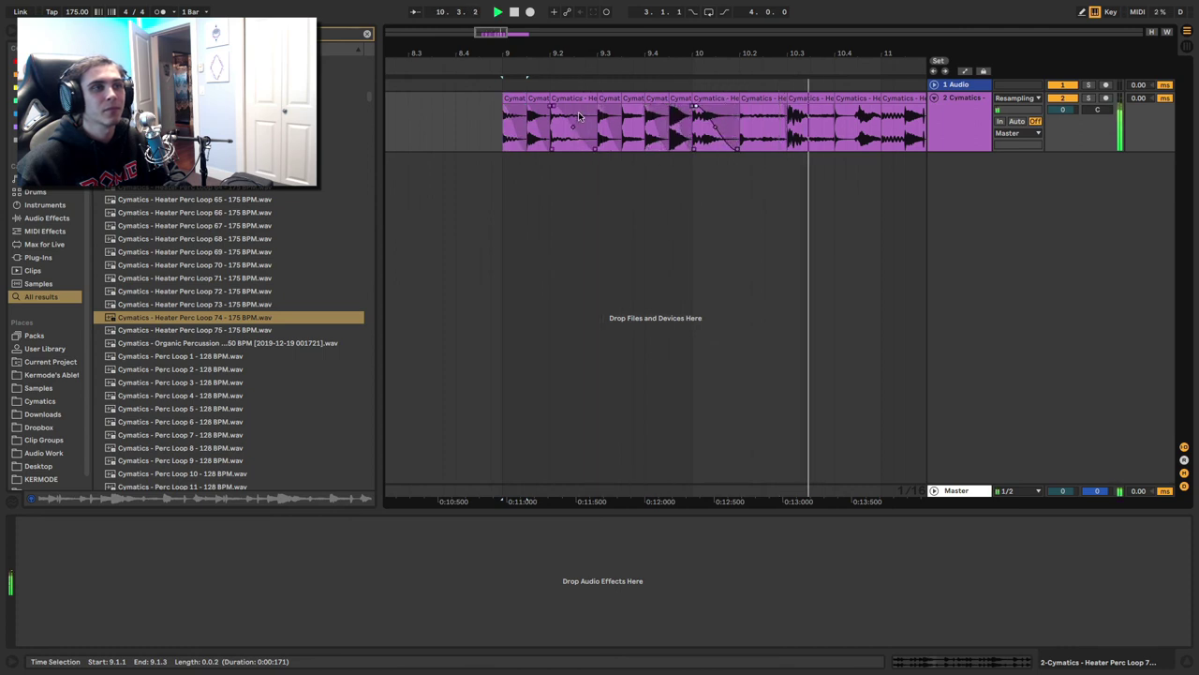
pyautogui.press('space')
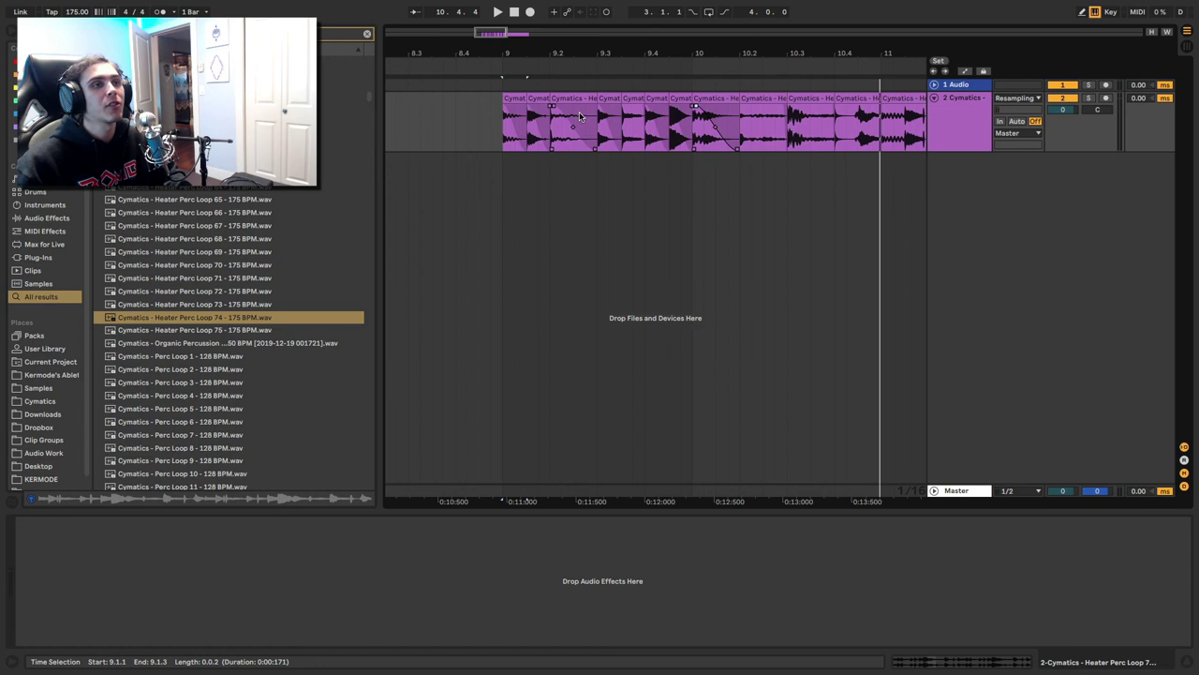
# Step: Extend the unsliced last part back to 9.1.1 so it replaces all slices as one clip, and show its sample settings
pyautogui.moveTo(630, 54); pyautogui.dragTo(460, 54)
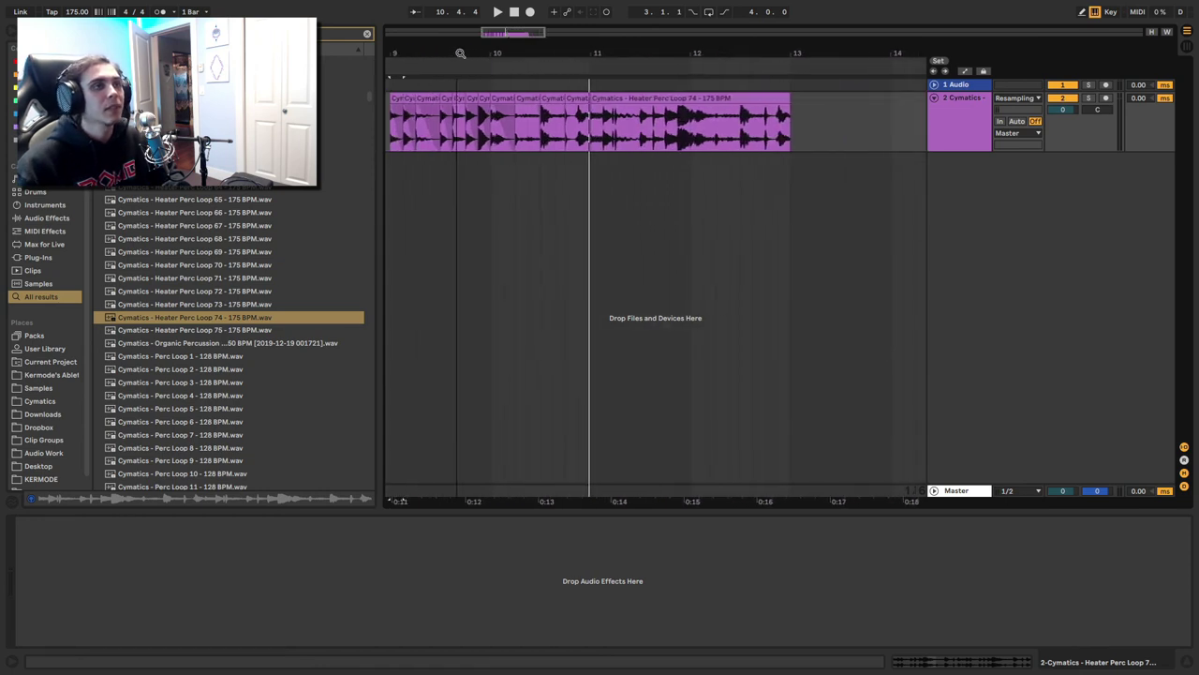
pyautogui.moveTo(593, 110); pyautogui.dragTo(360, 110)
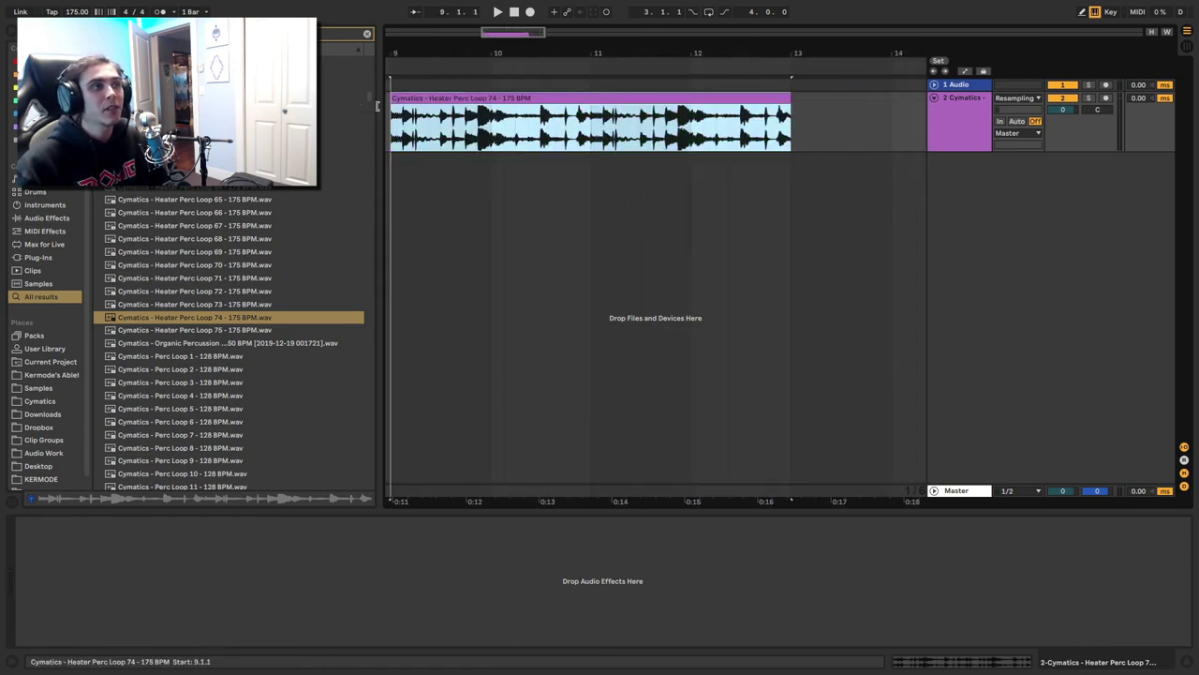
pyautogui.doubleClick(426, 98)
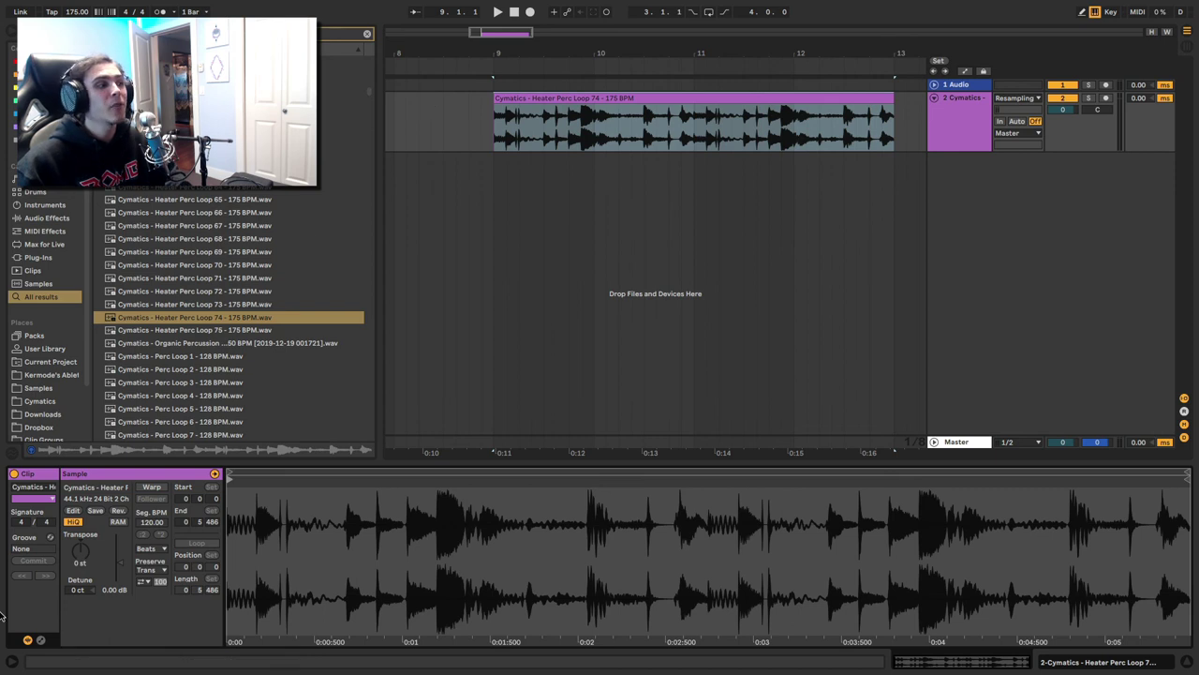
# Step: Enable Warp on the loop clip with transient looping off, set the transient envelope to 82, and point out the first transients
pyautogui.click(141, 488)
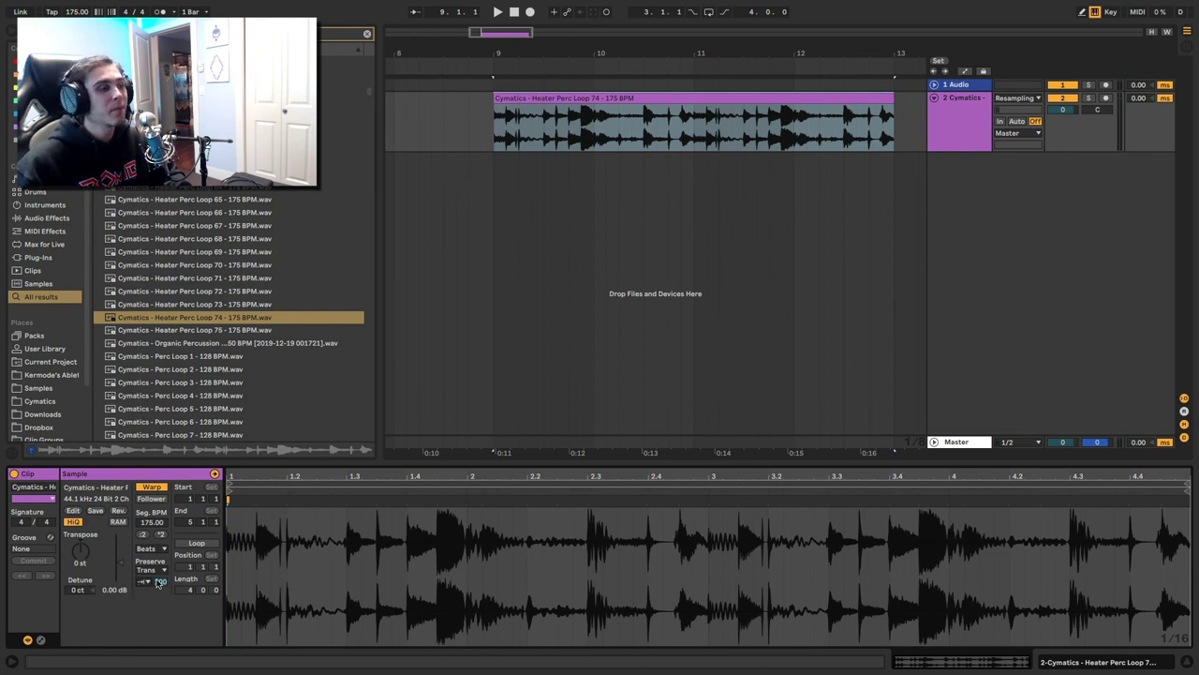
pyautogui.moveTo(158, 583); pyautogui.dragTo(159, 588)
pyautogui.click(255, 519)
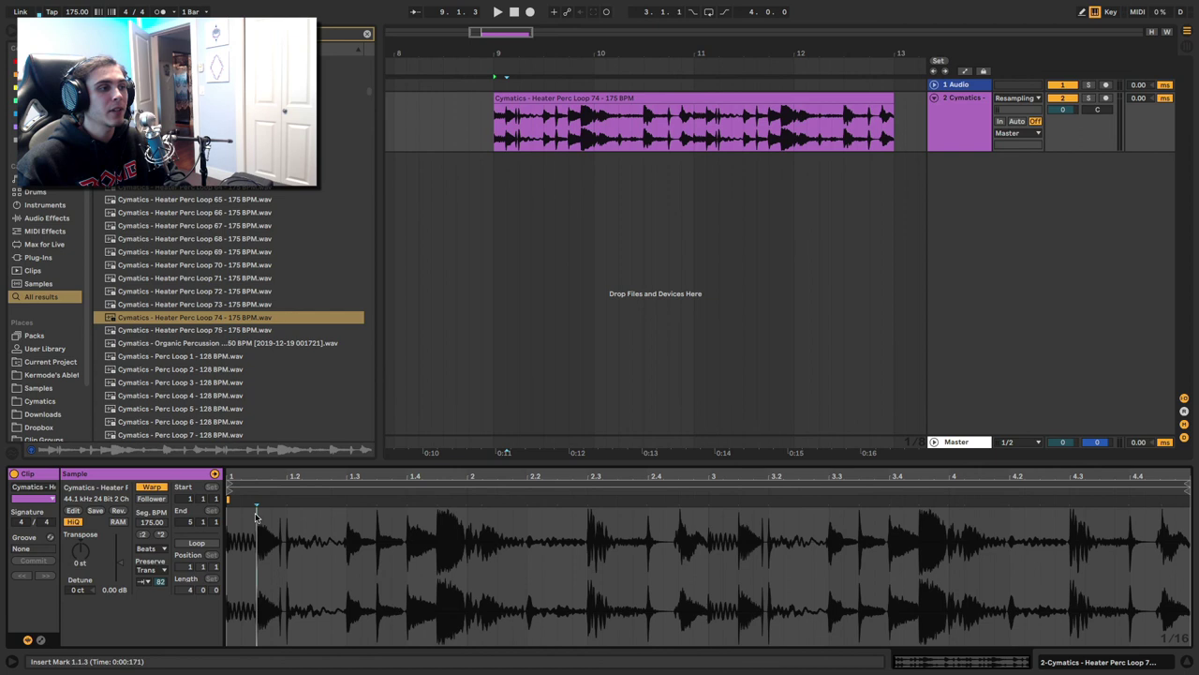
pyautogui.click(287, 524)
pyautogui.click(347, 530)
pyautogui.click(391, 530)
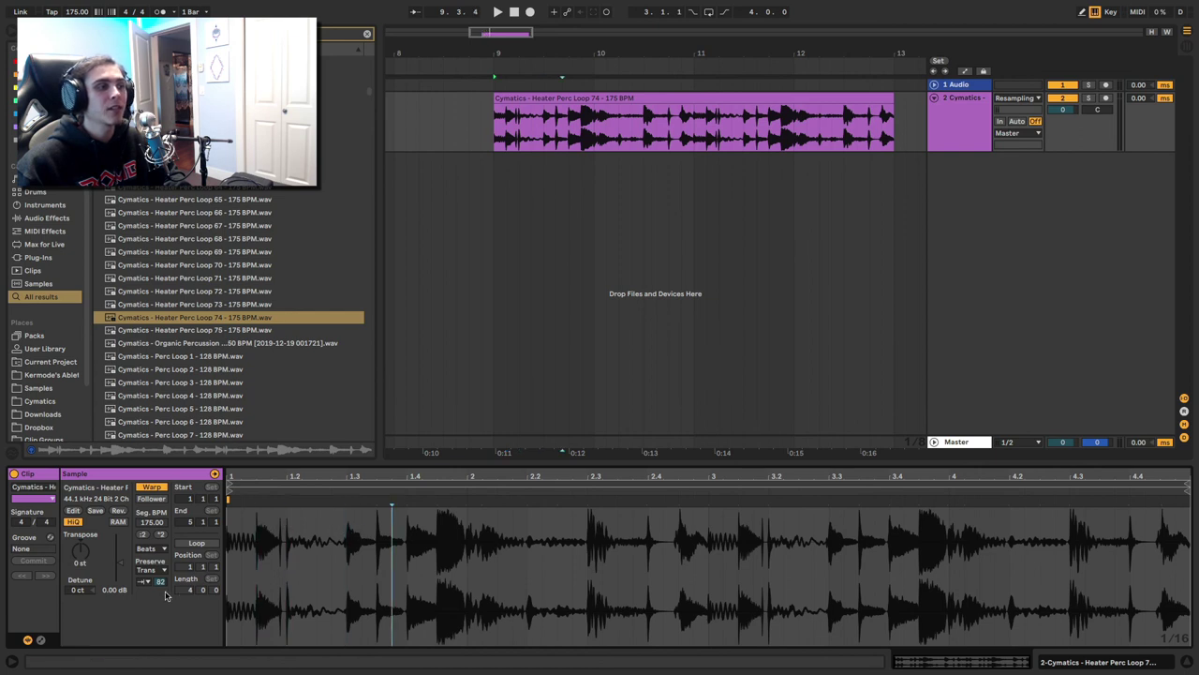
# Step: Lower the loop's transient envelope to 44 and play the clip to hear the shortened hits
pyautogui.click(161, 584)
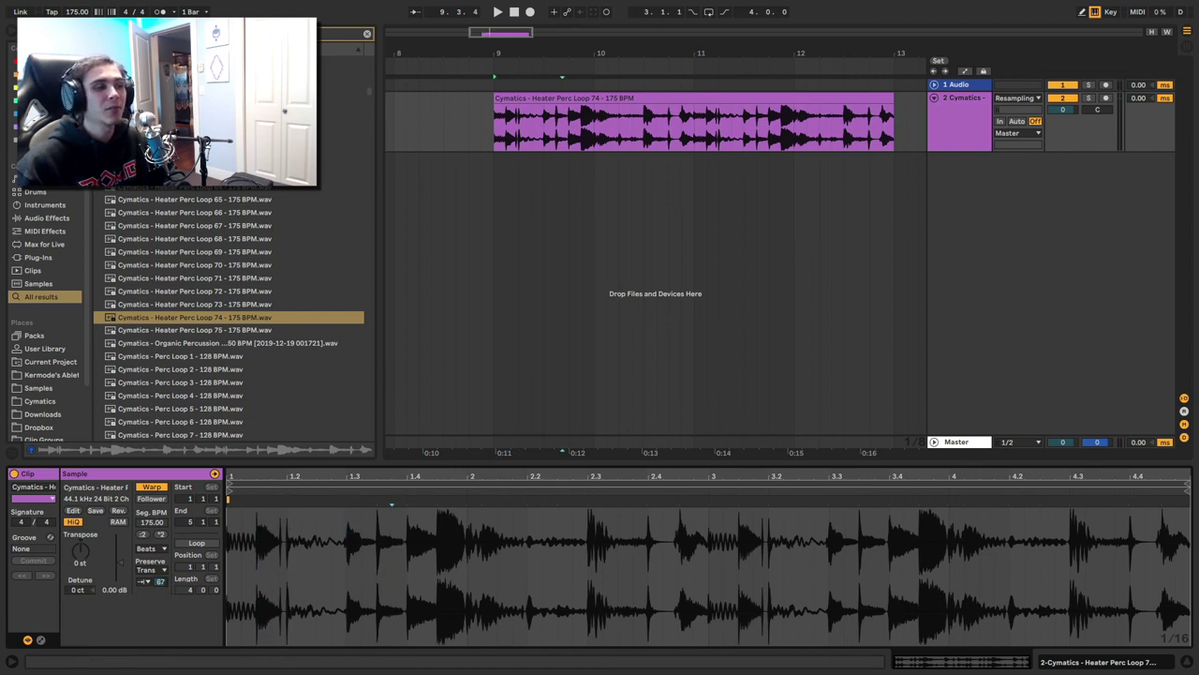
pyautogui.moveTo(161, 582); pyautogui.dragTo(161, 636)
pyautogui.press('space')
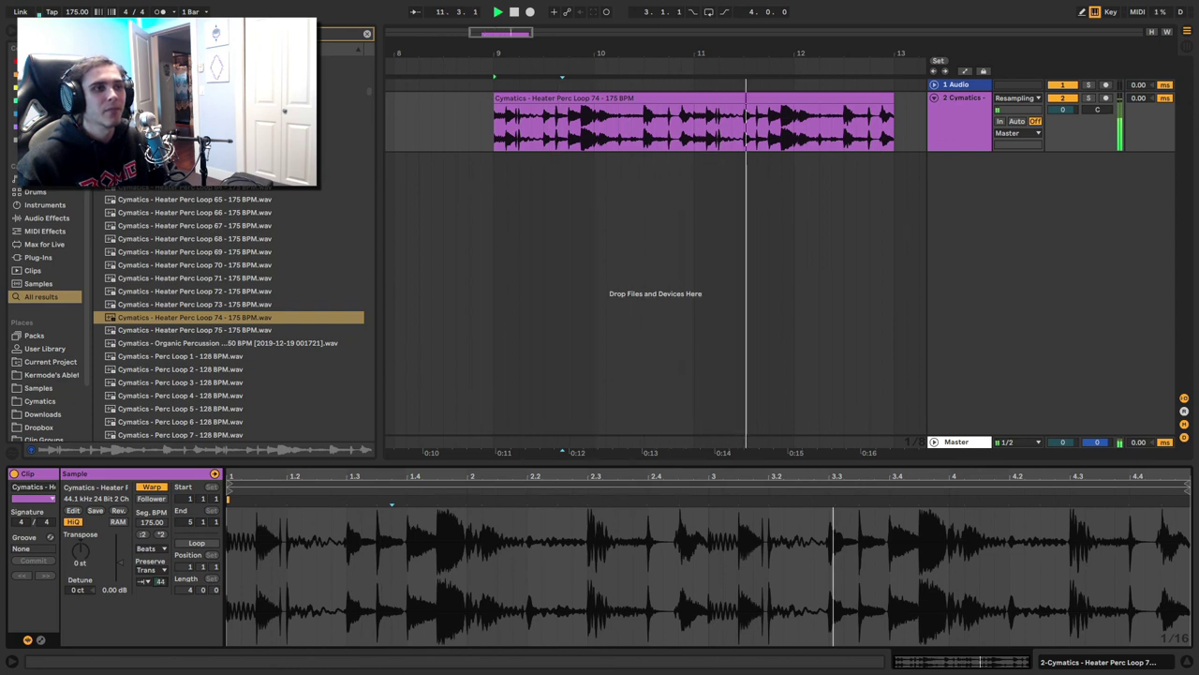
pyautogui.moveTo(161, 582); pyautogui.dragTo(161, 549)
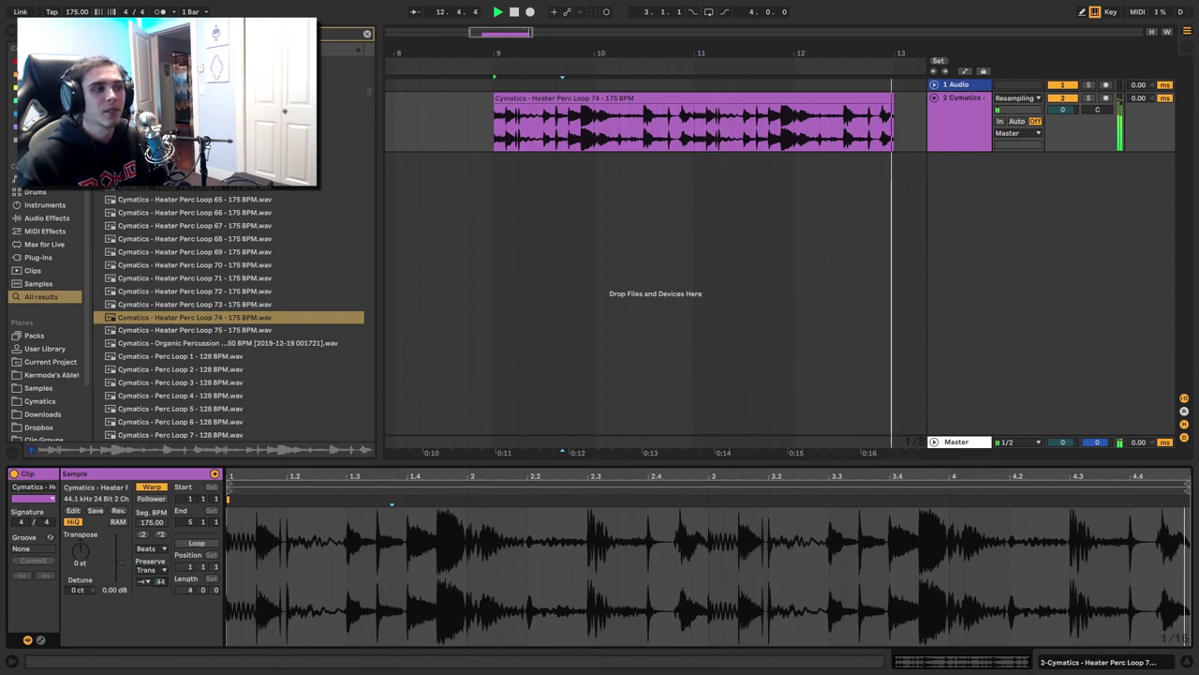
pyautogui.press('space')
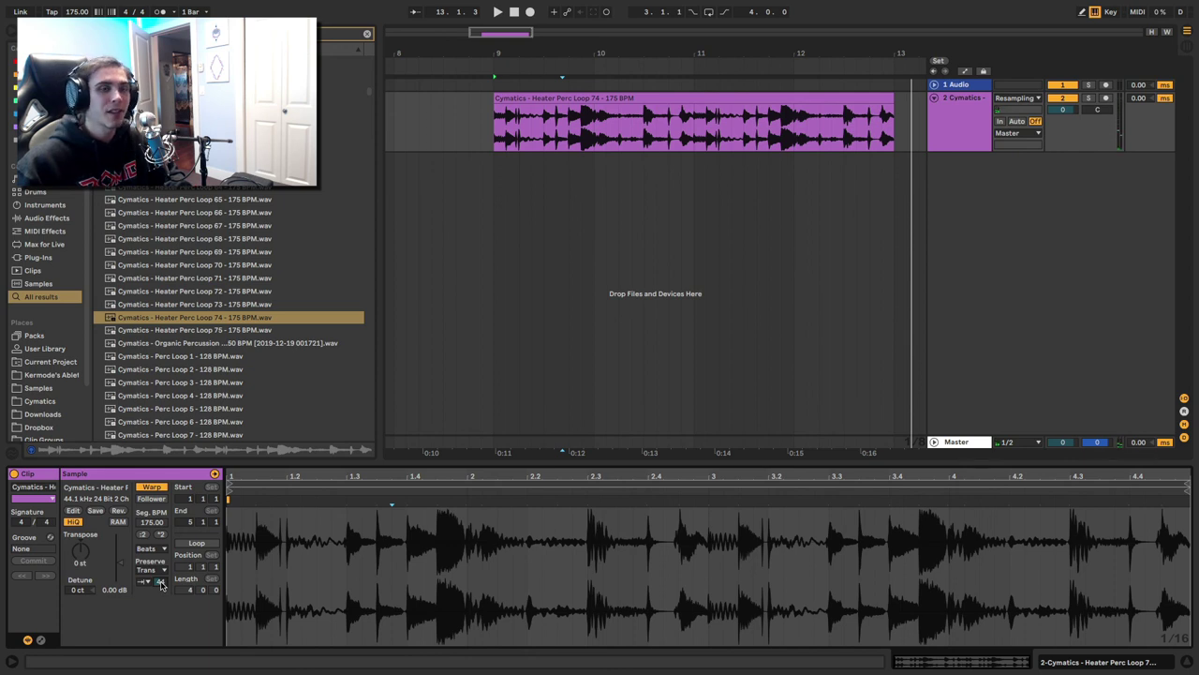